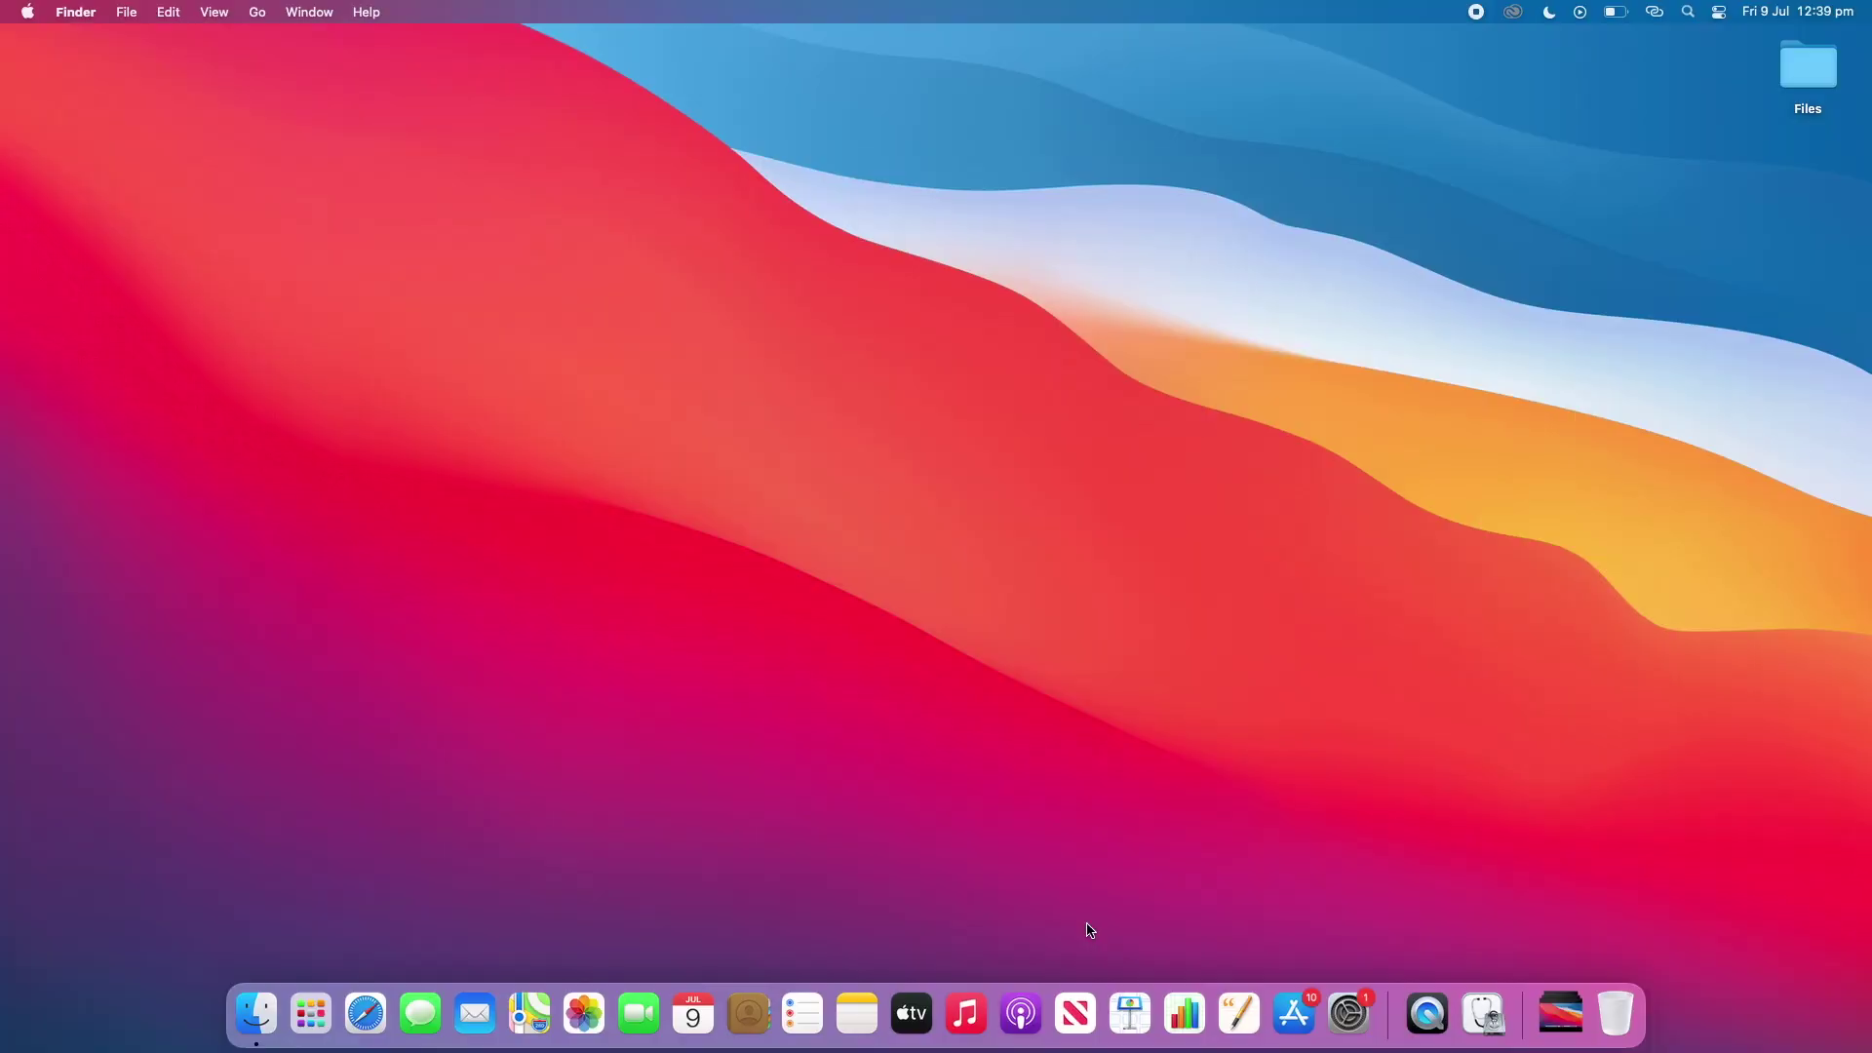
Step: Search the web in Safari for "macos monterey" and show the compatible Mac list on Apple's macOS Monterey Preview page
left_click(360, 1011)
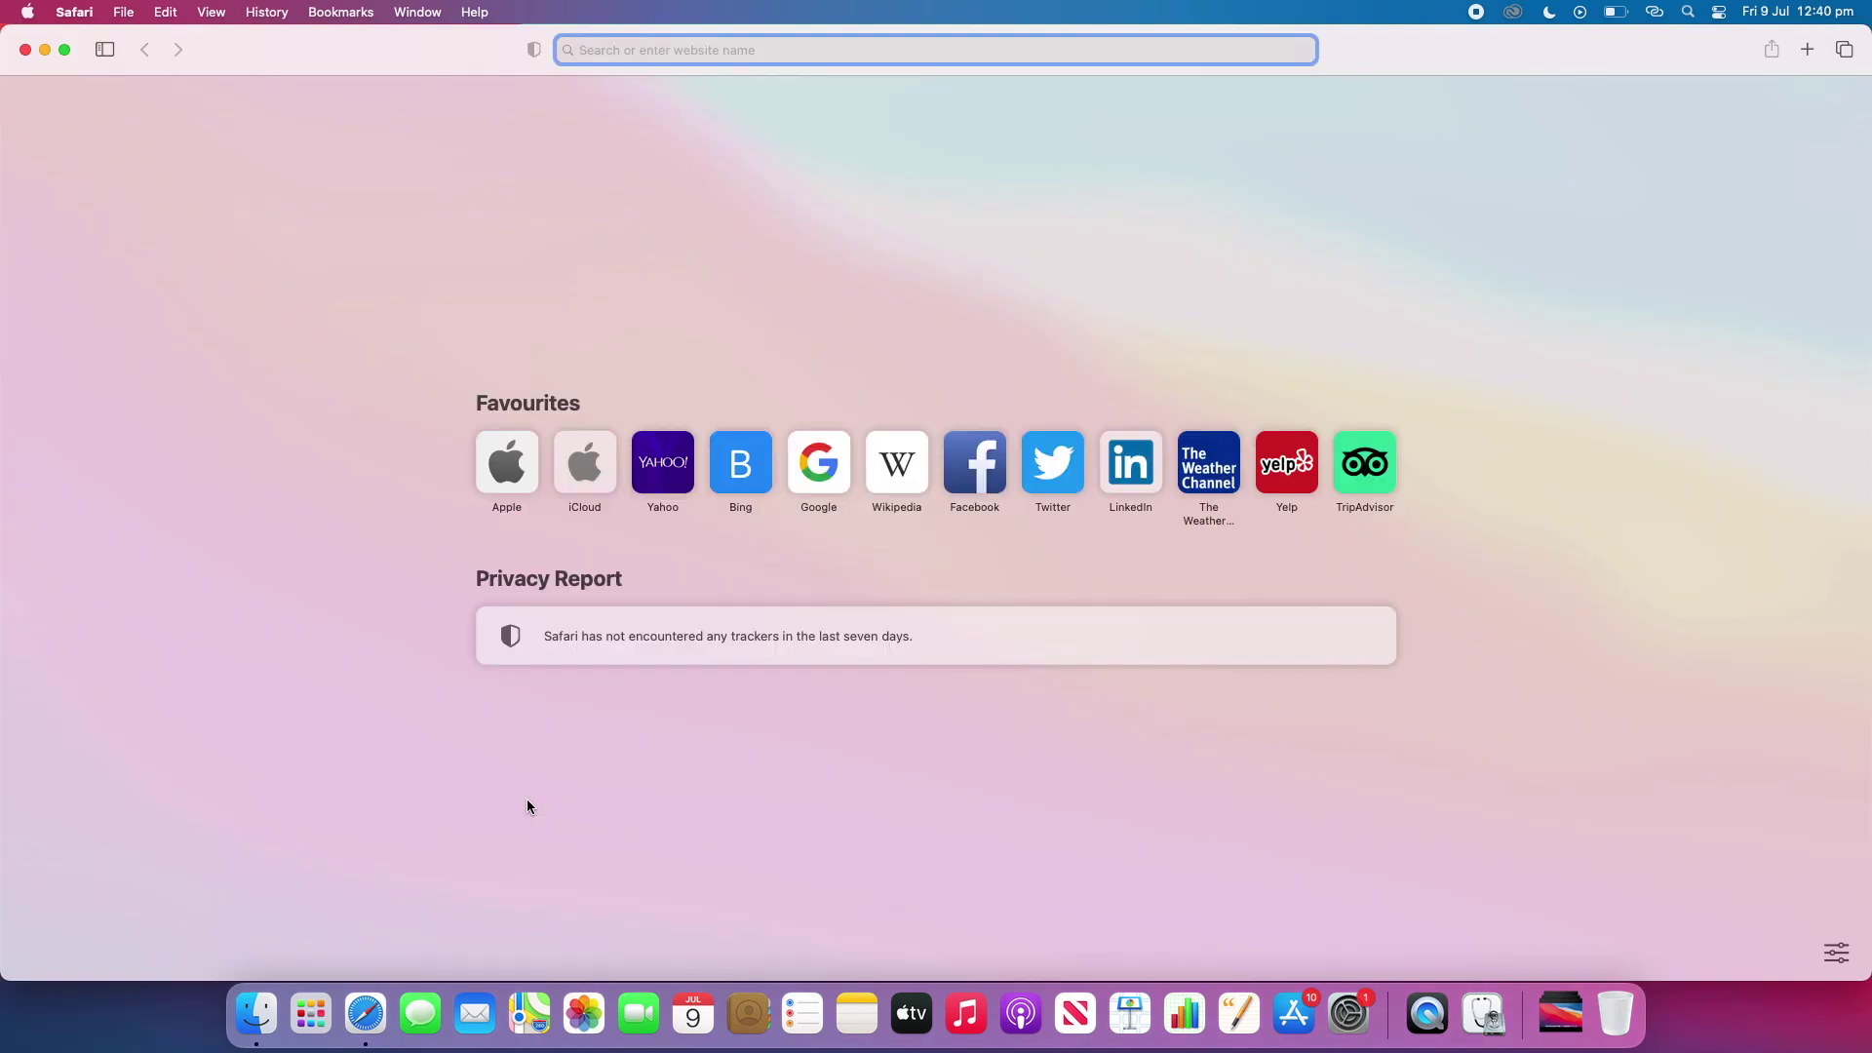
type("macos mont")
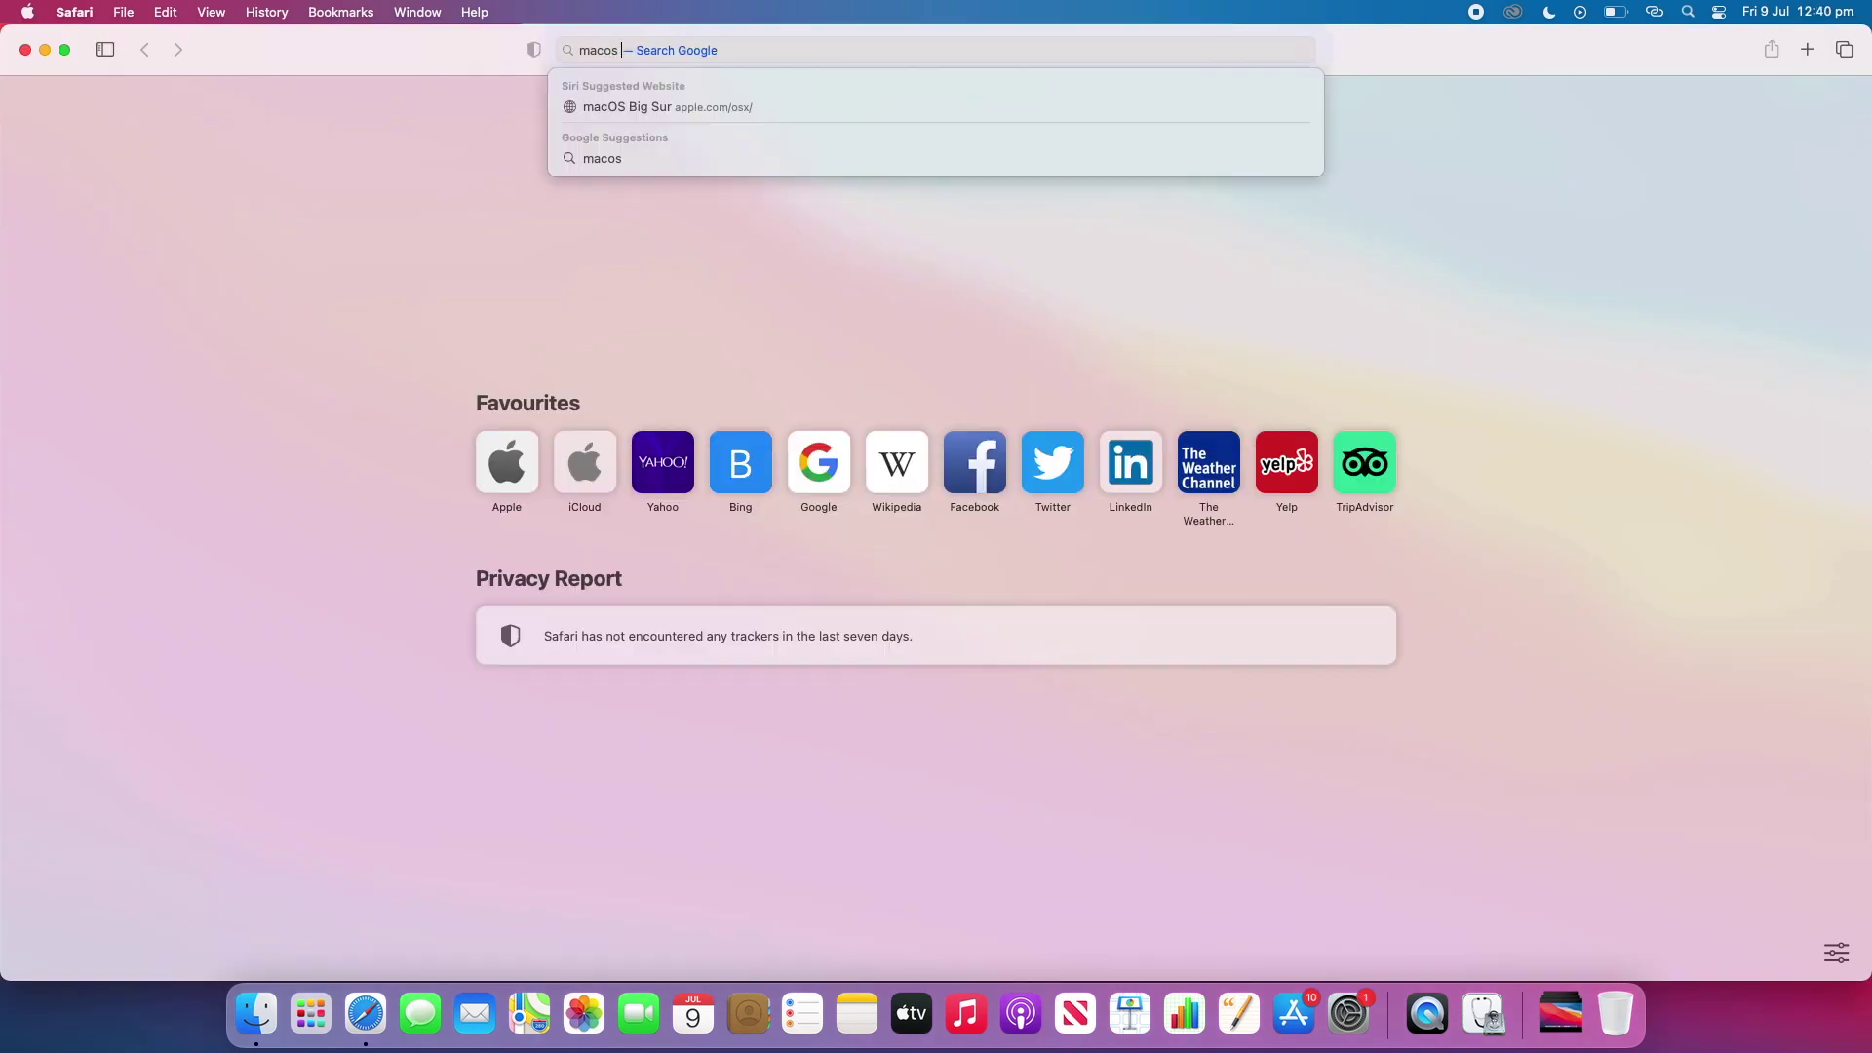
type("erey")
key("Return")
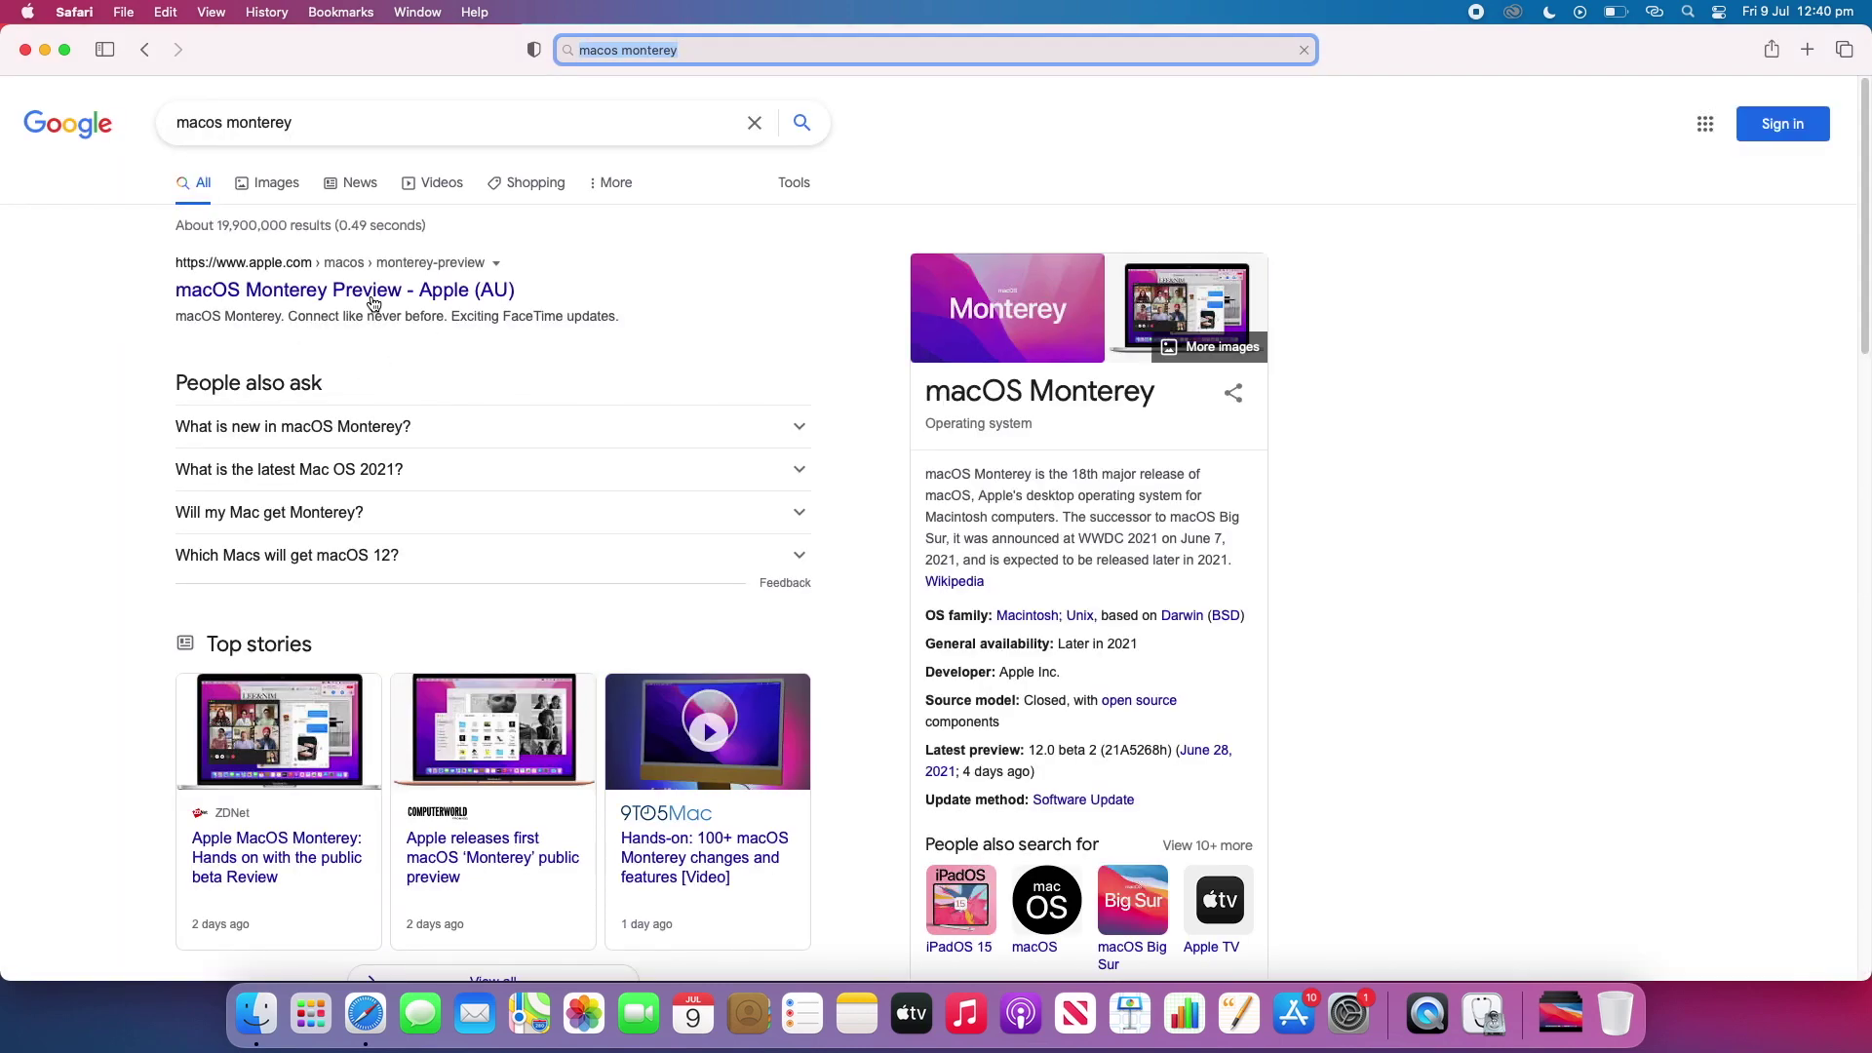
left_click(371, 291)
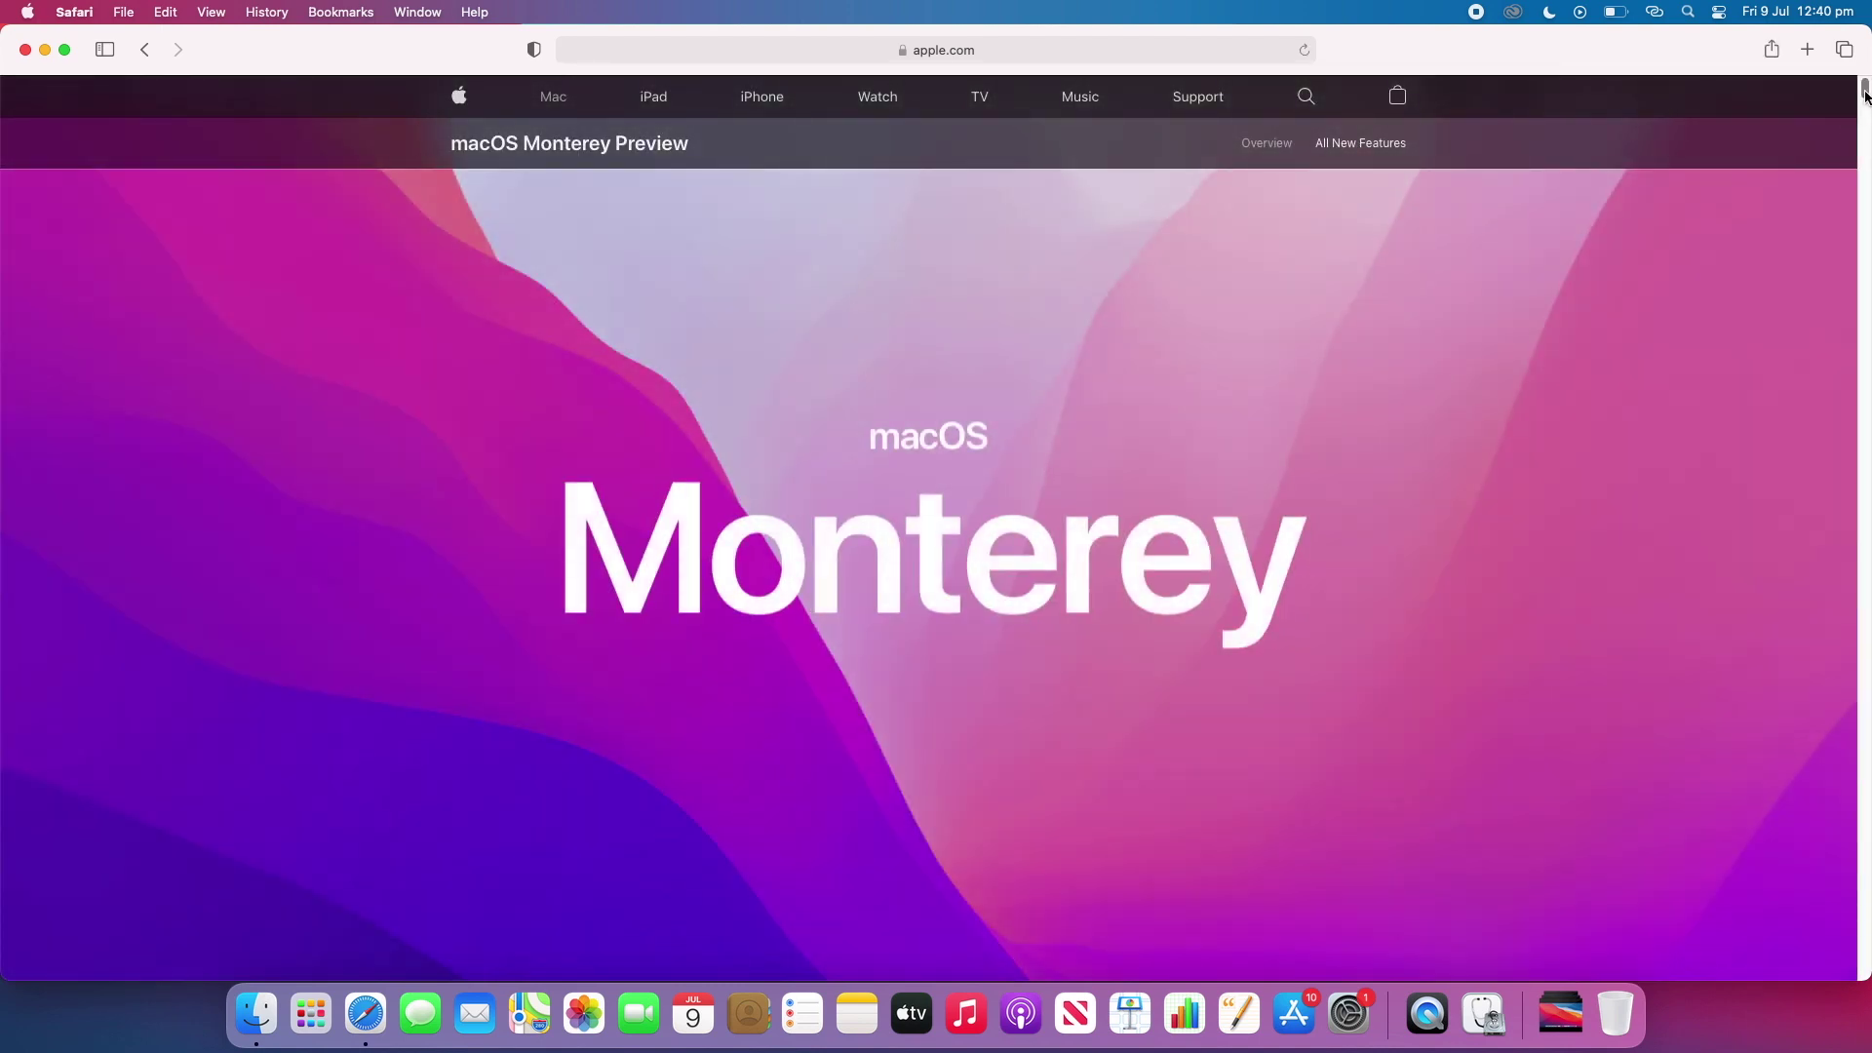
left_click_drag(1864, 92, 1862, 869)
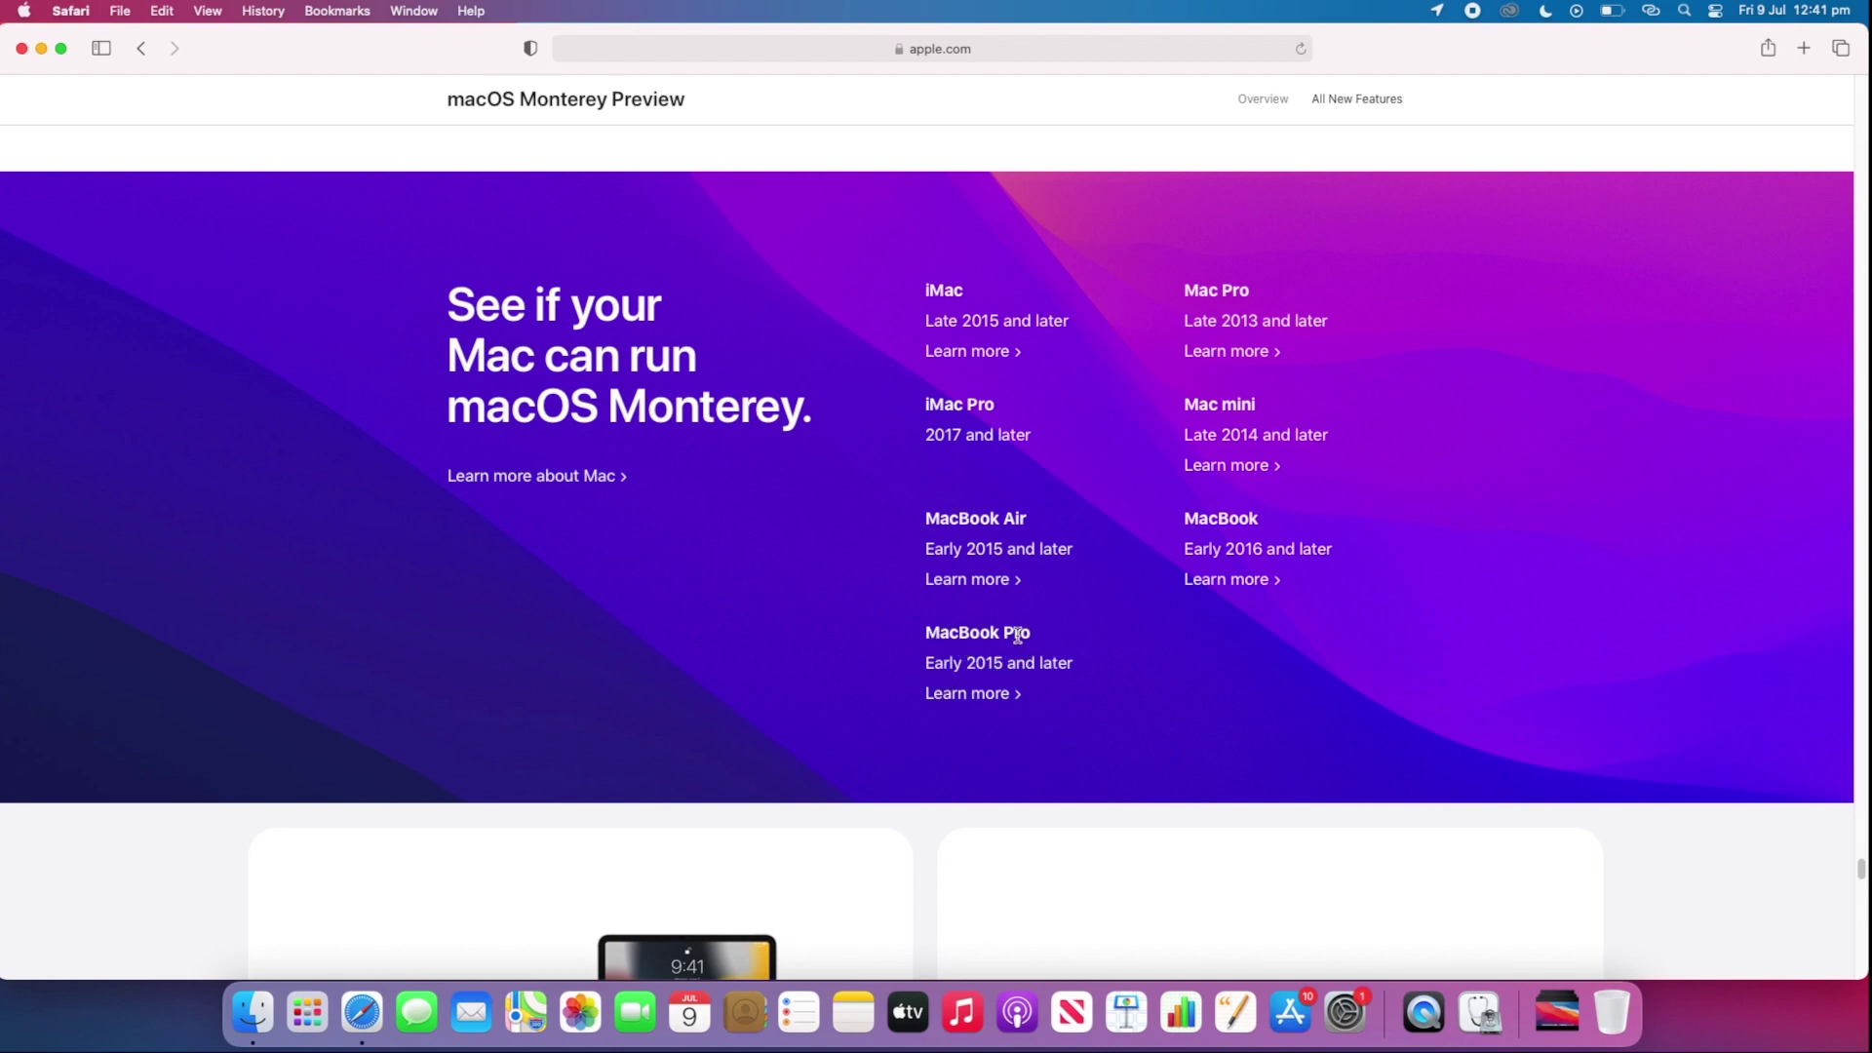
Step: Check this Mac's model and year in About This Mac, and close the overview
left_click(25, 10)
left_click(59, 39)
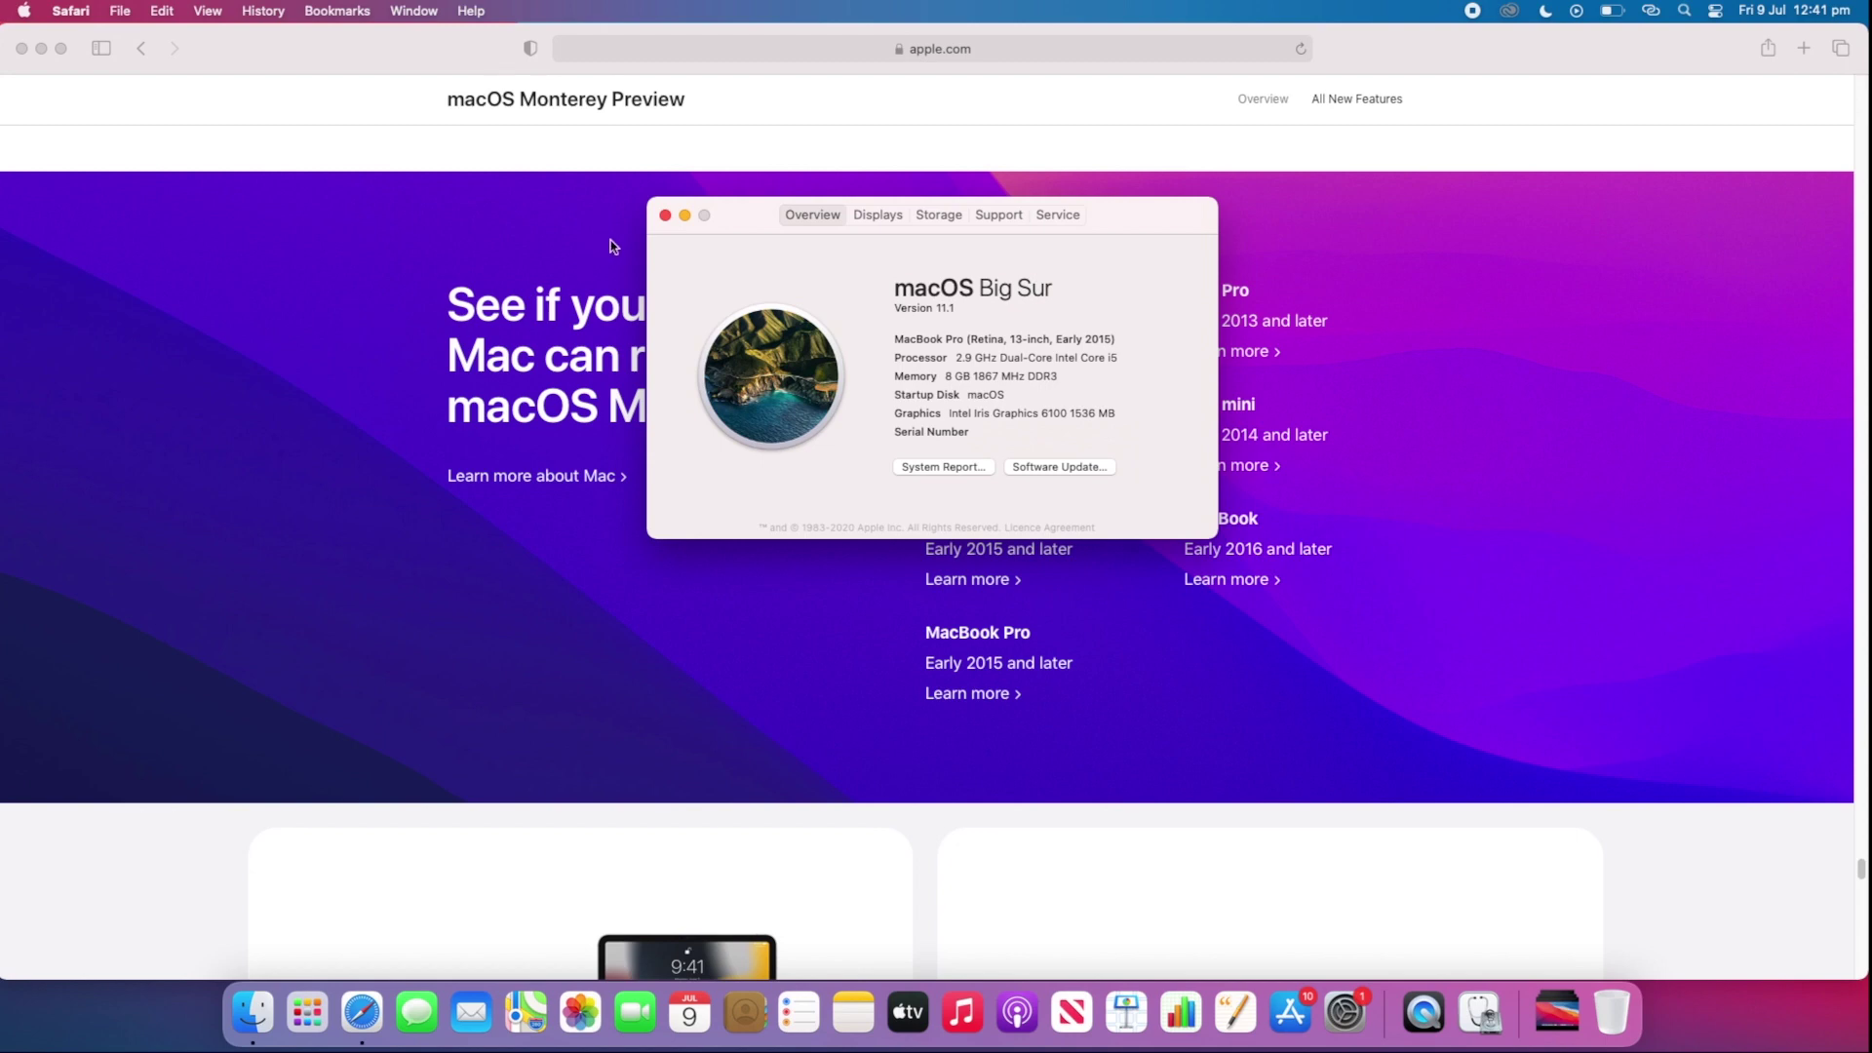
left_click(665, 215)
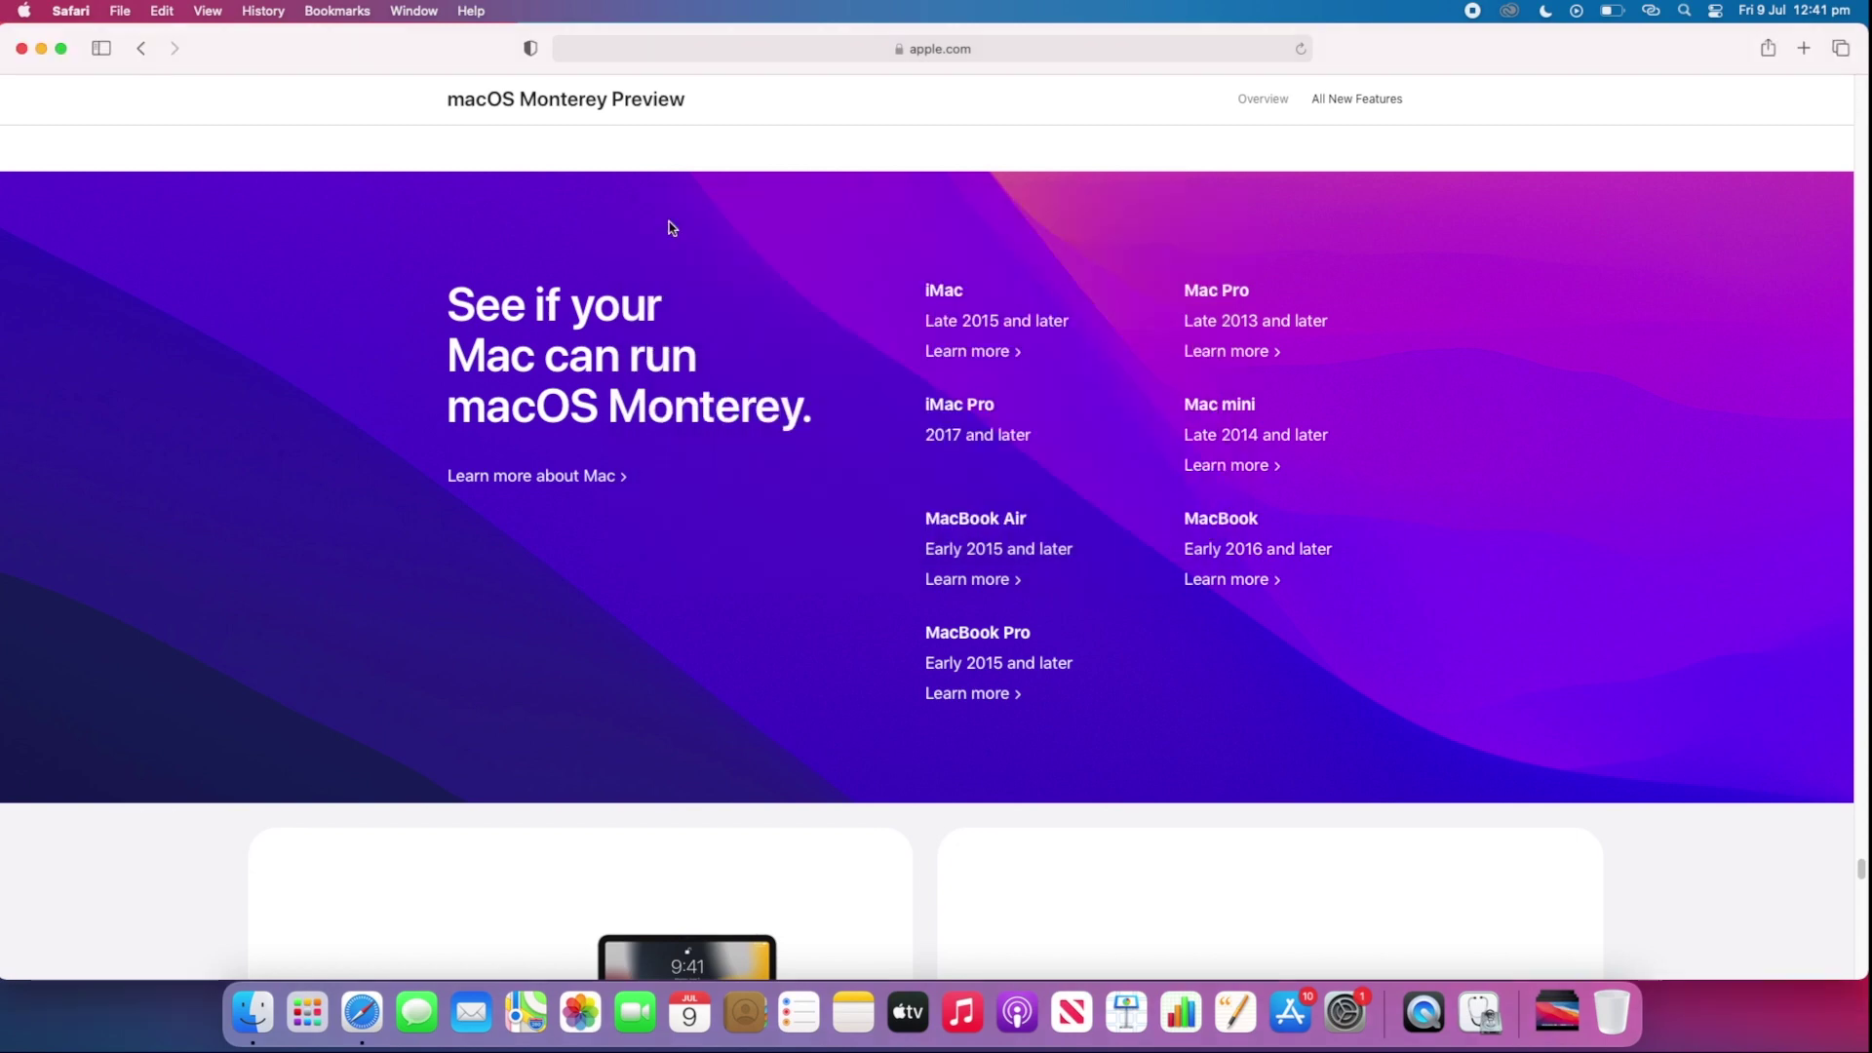
Step: Go to the Apple Beta Software Program site at beta.apple.com
left_click(1010, 51)
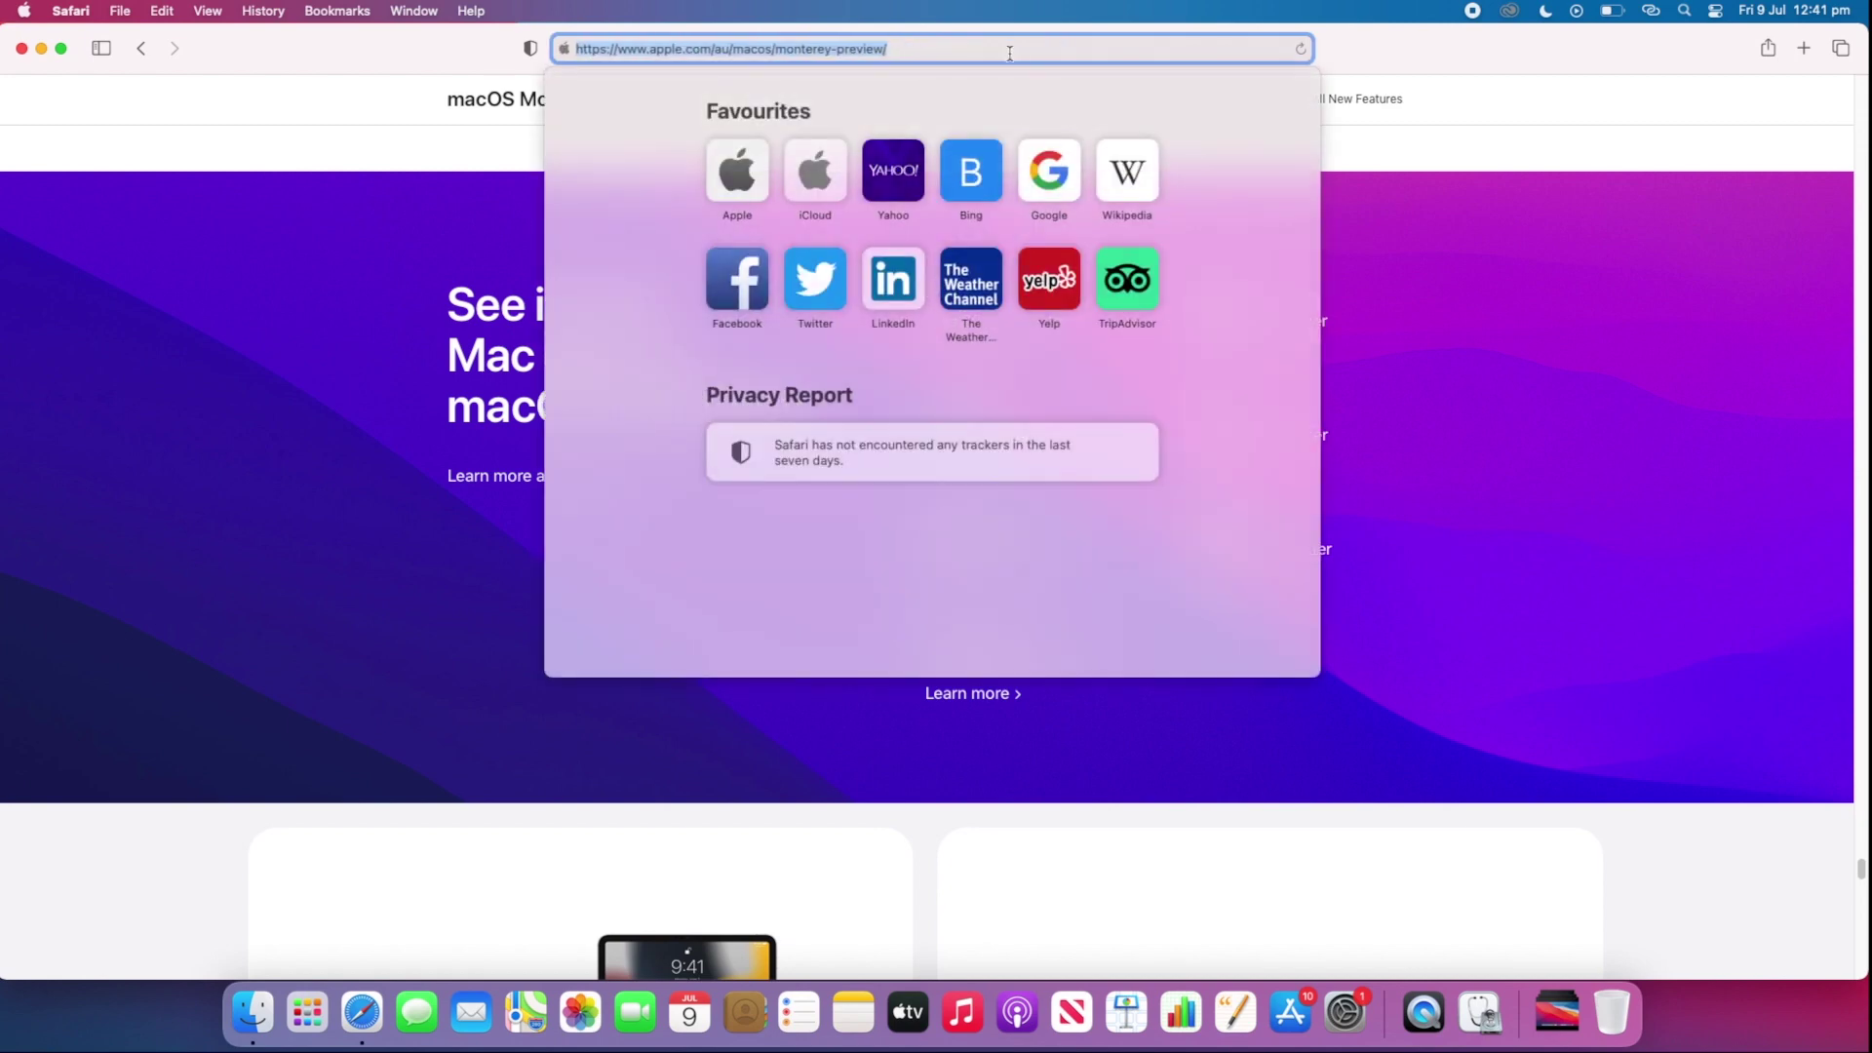
type("be")
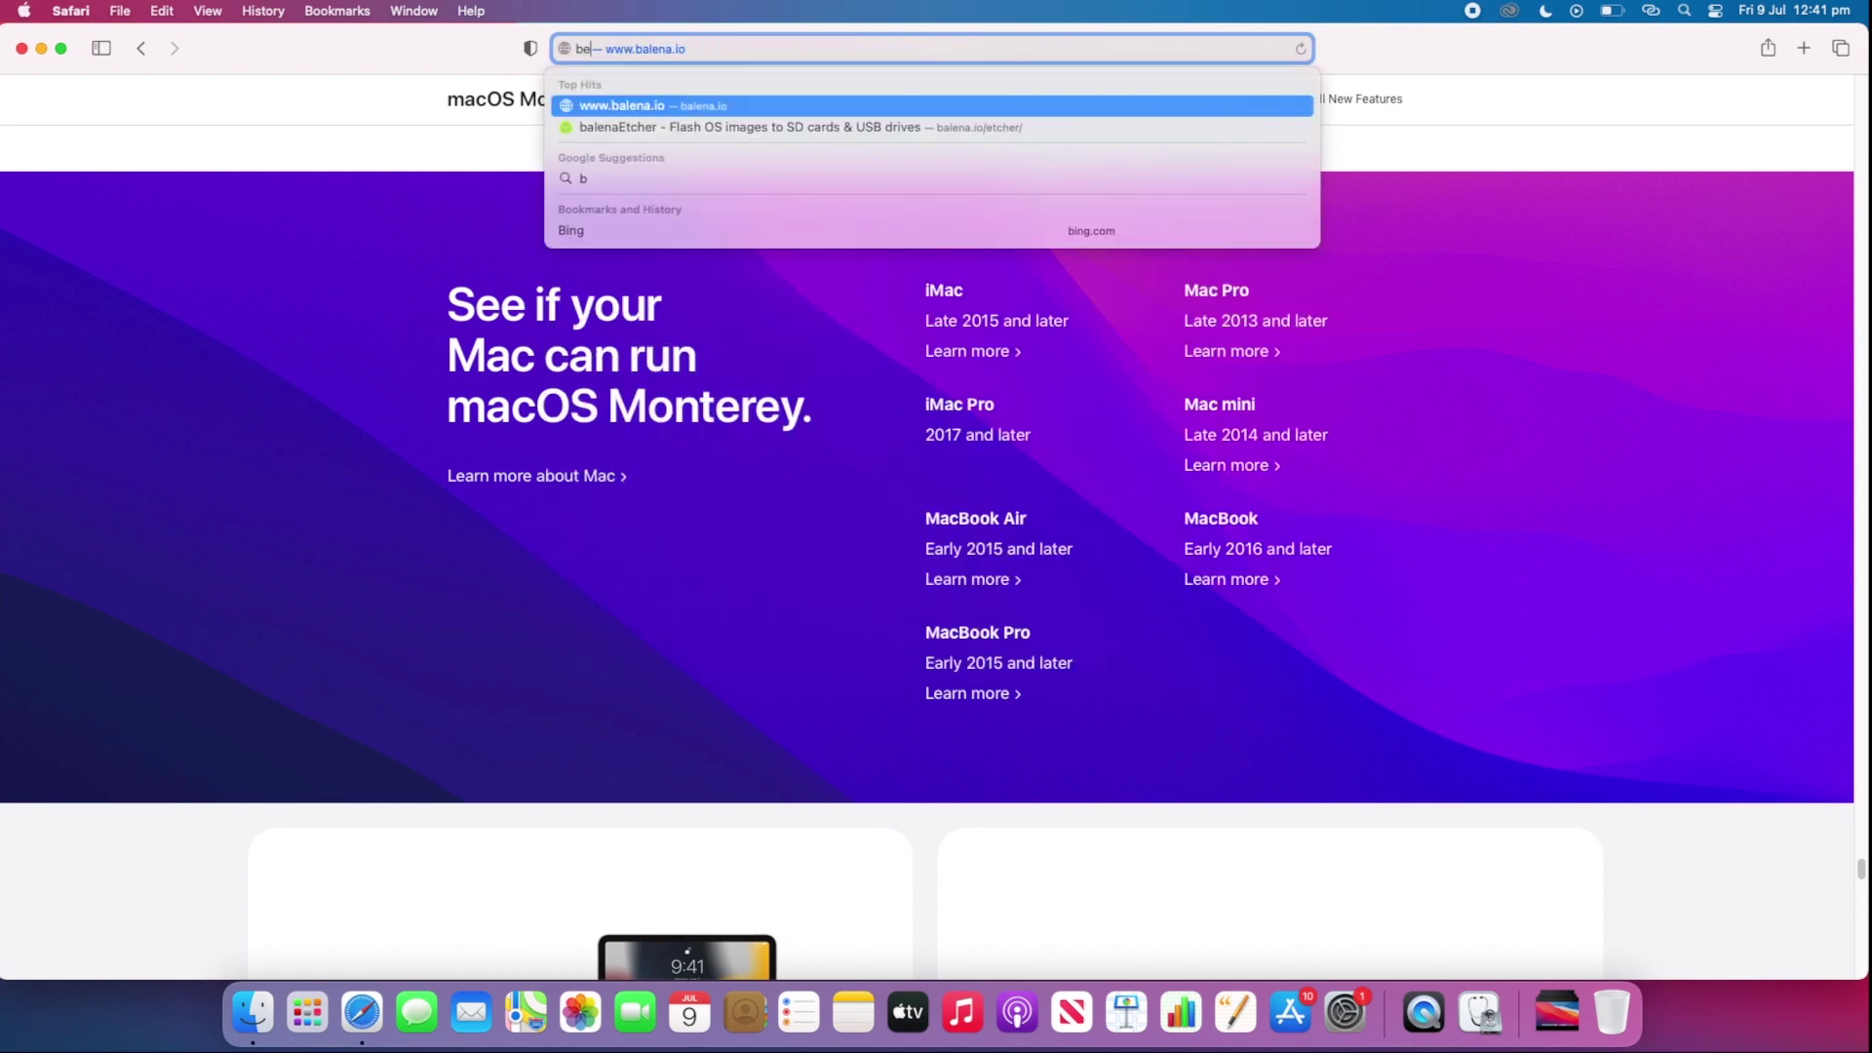
type("ta.apple.com")
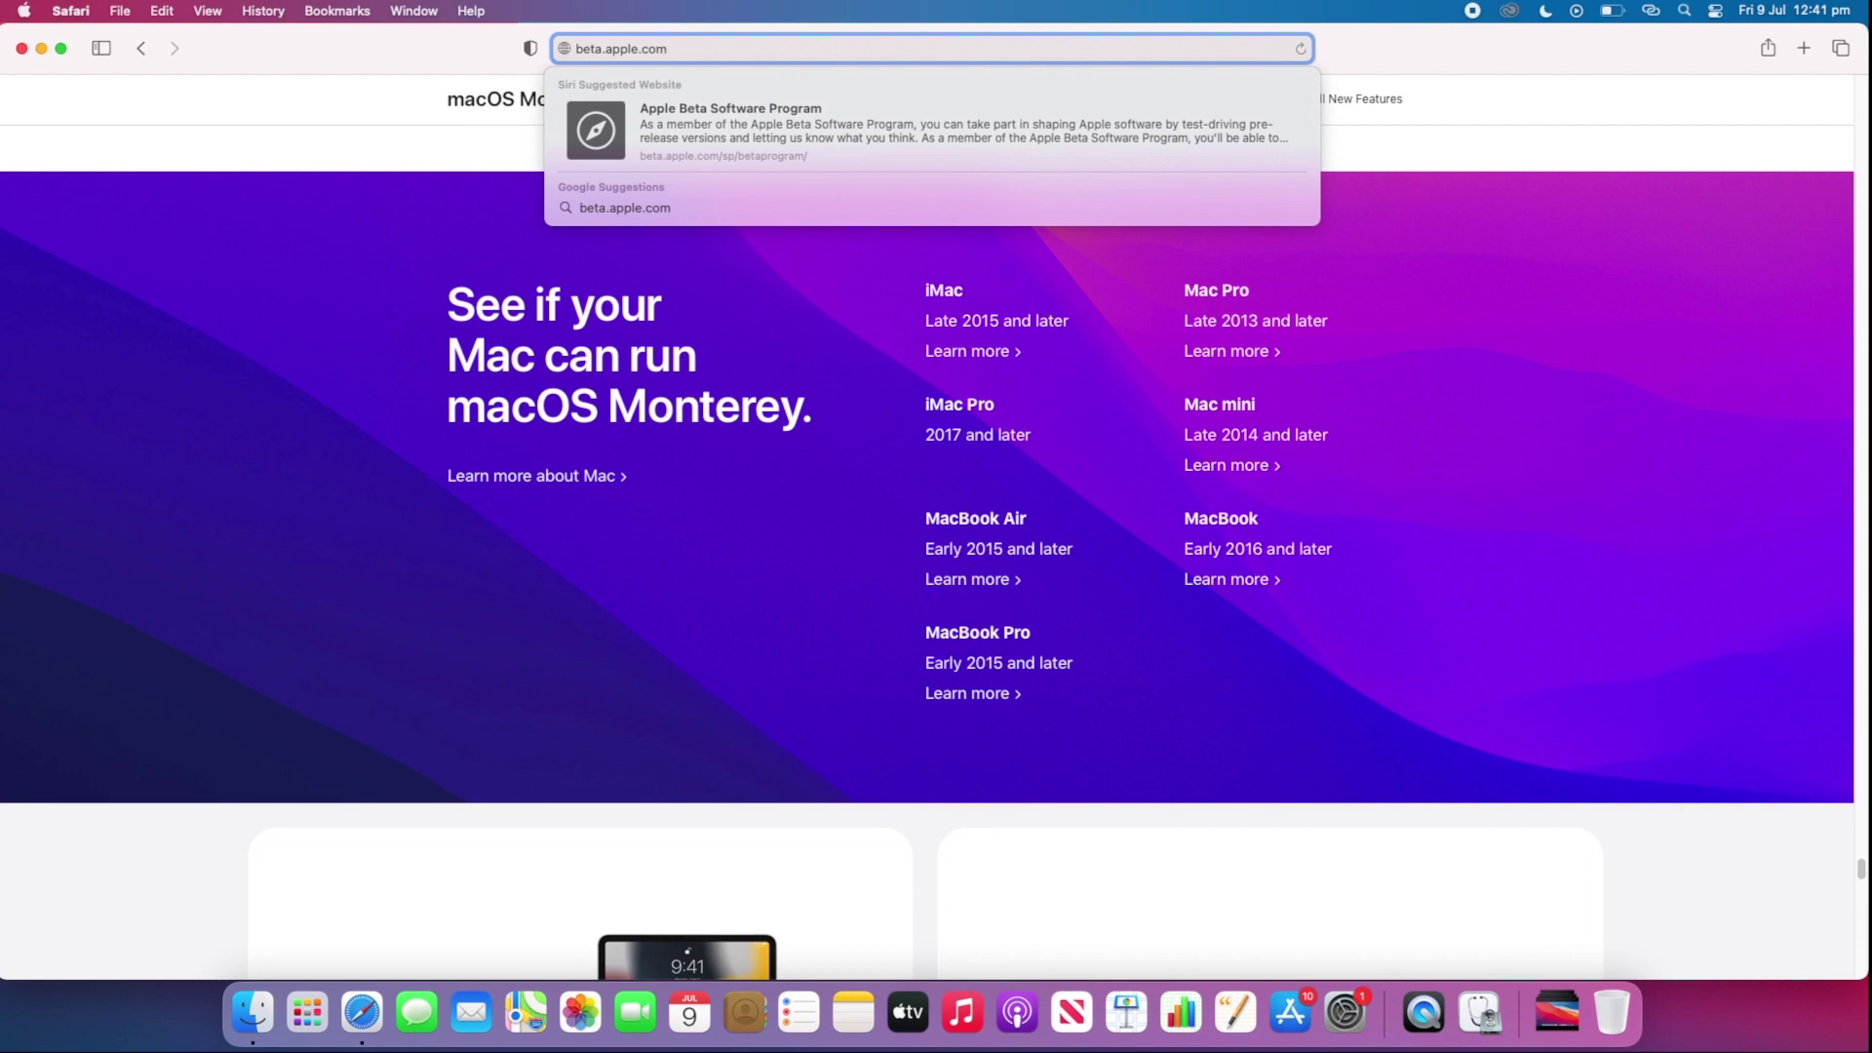
key("Return")
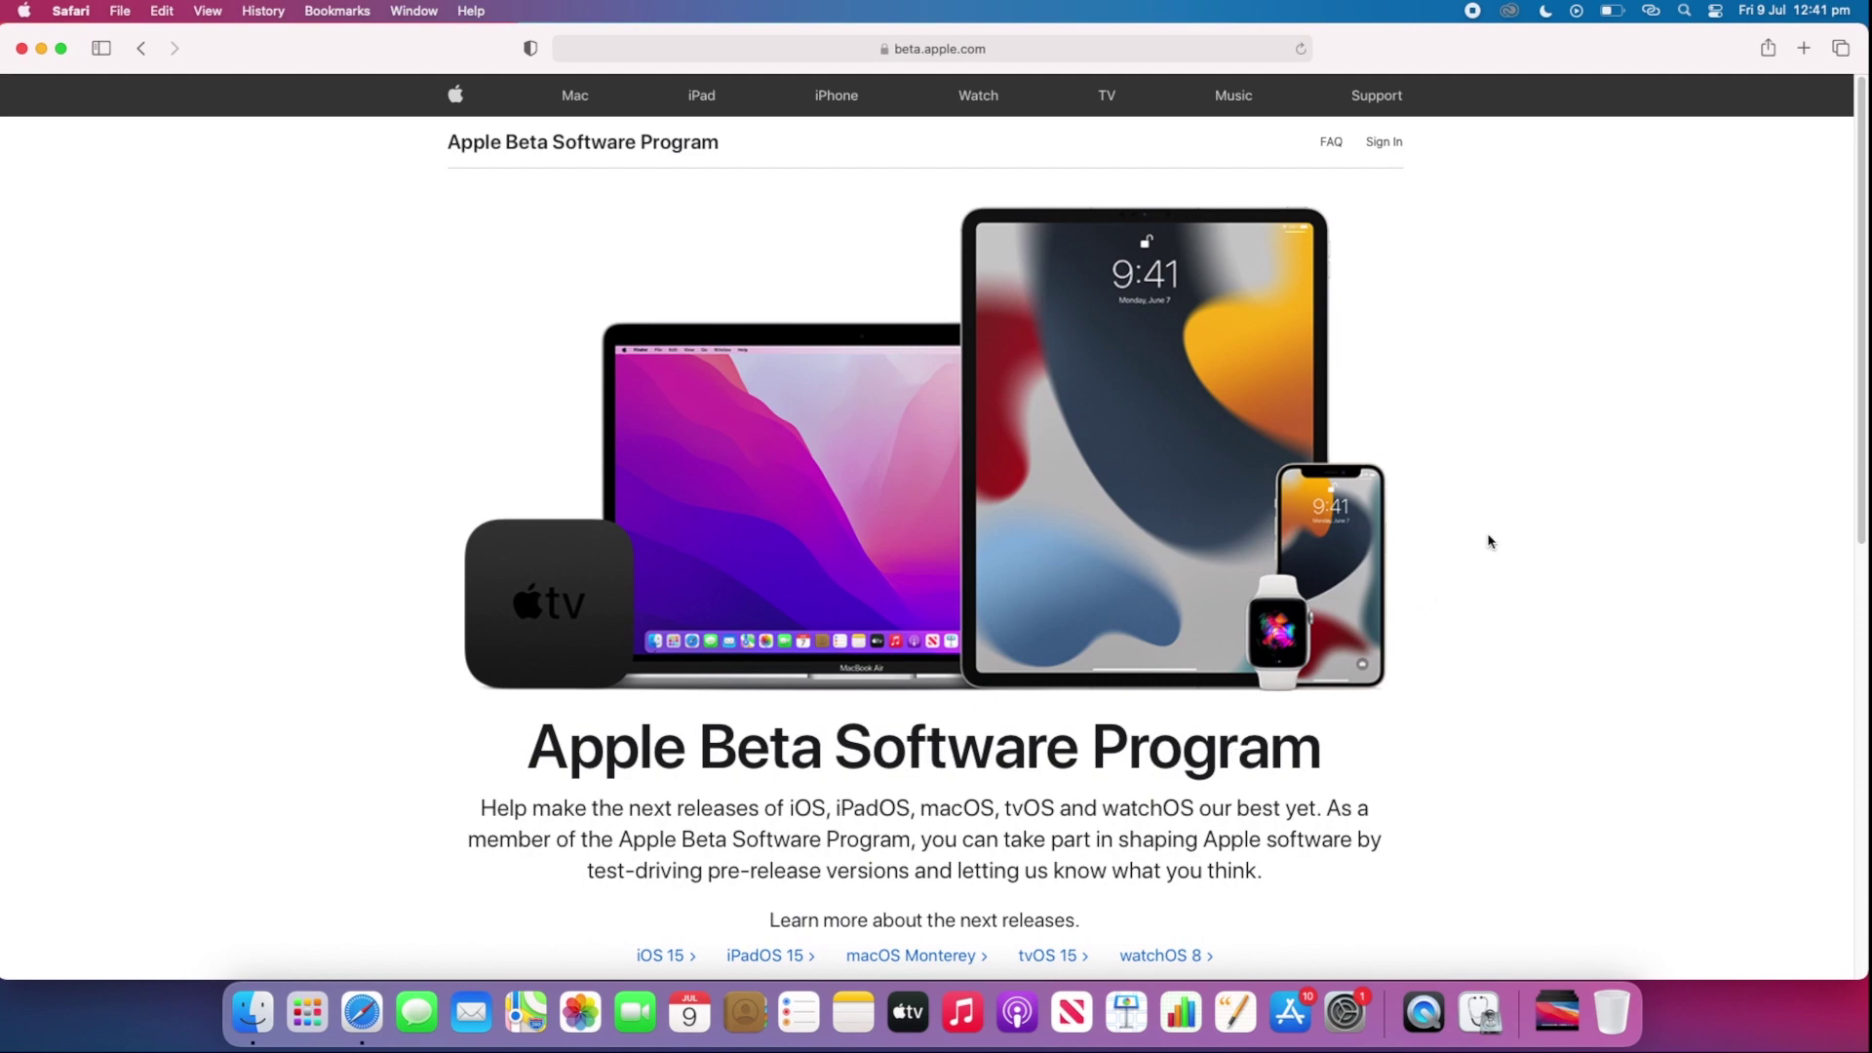
Step: Sign in to the Apple Beta Software Program as an existing member, trusting this browser and declining to save the password for now
scroll(1491, 534, "down", 4)
scroll(1511, 535, "down", 5)
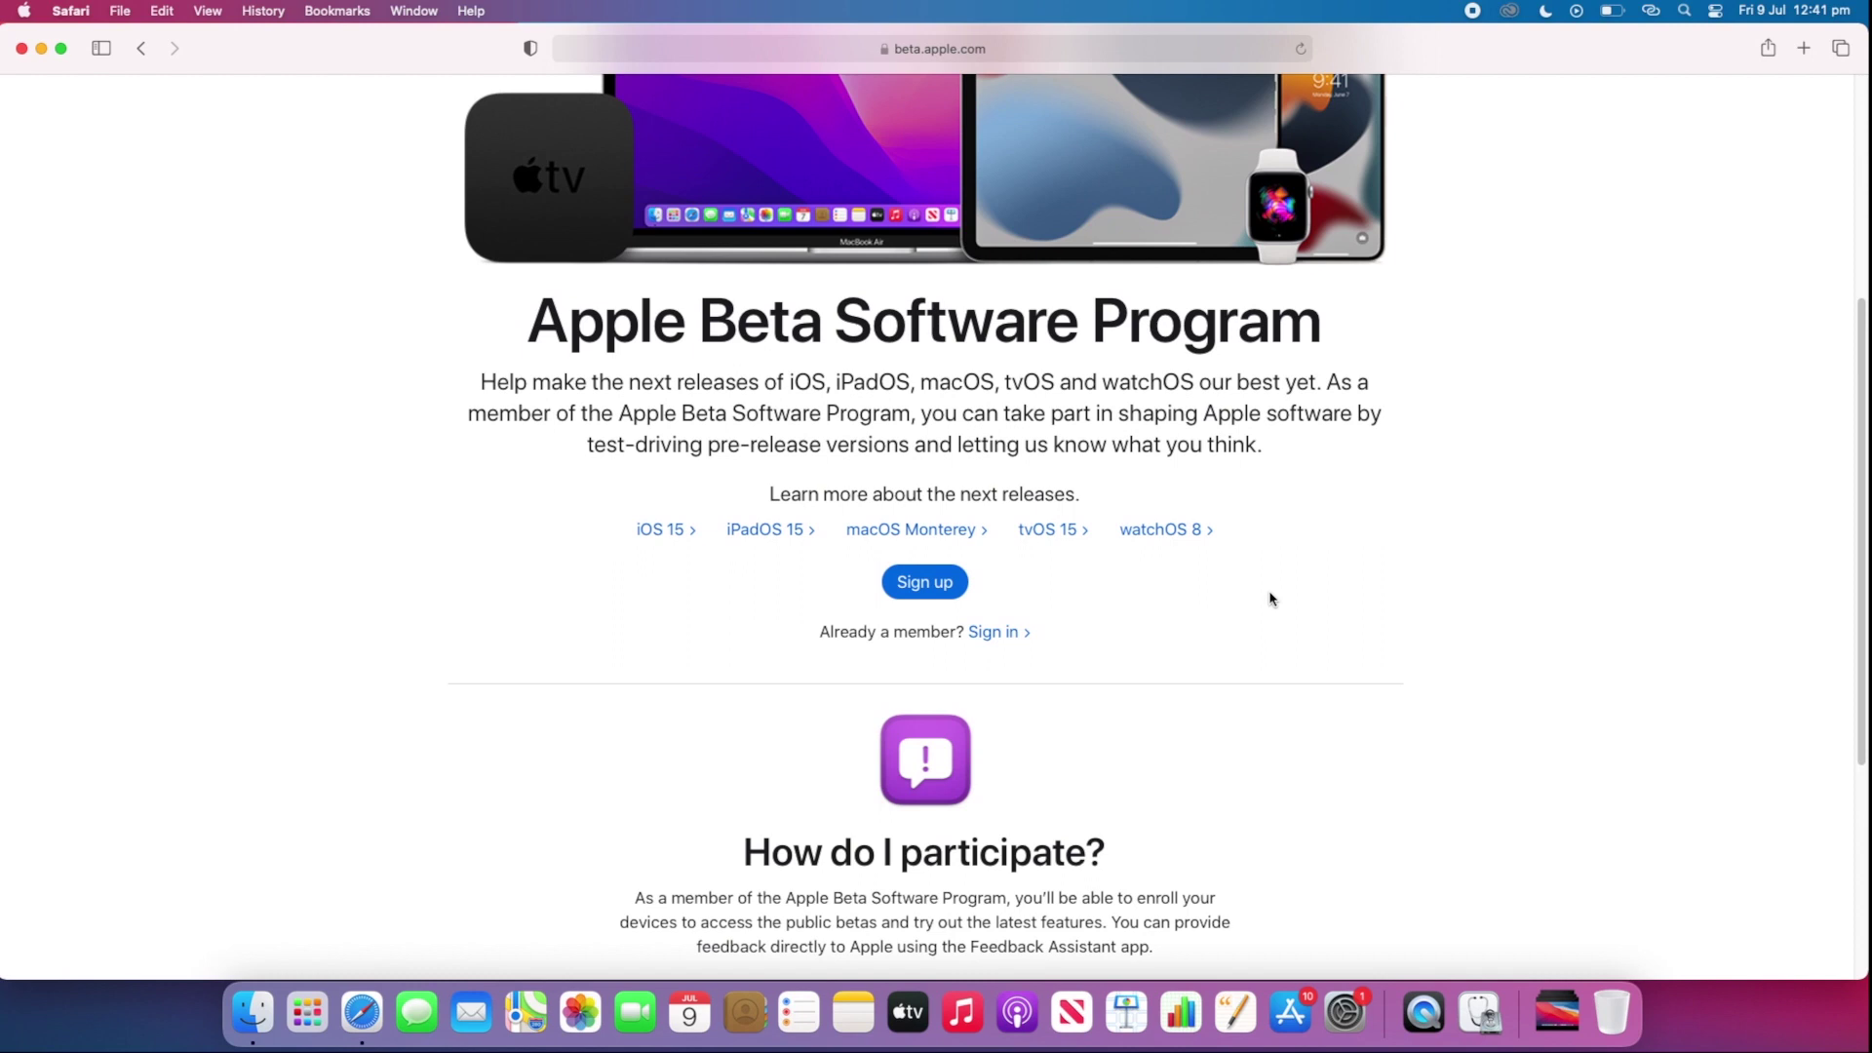
left_click(1000, 637)
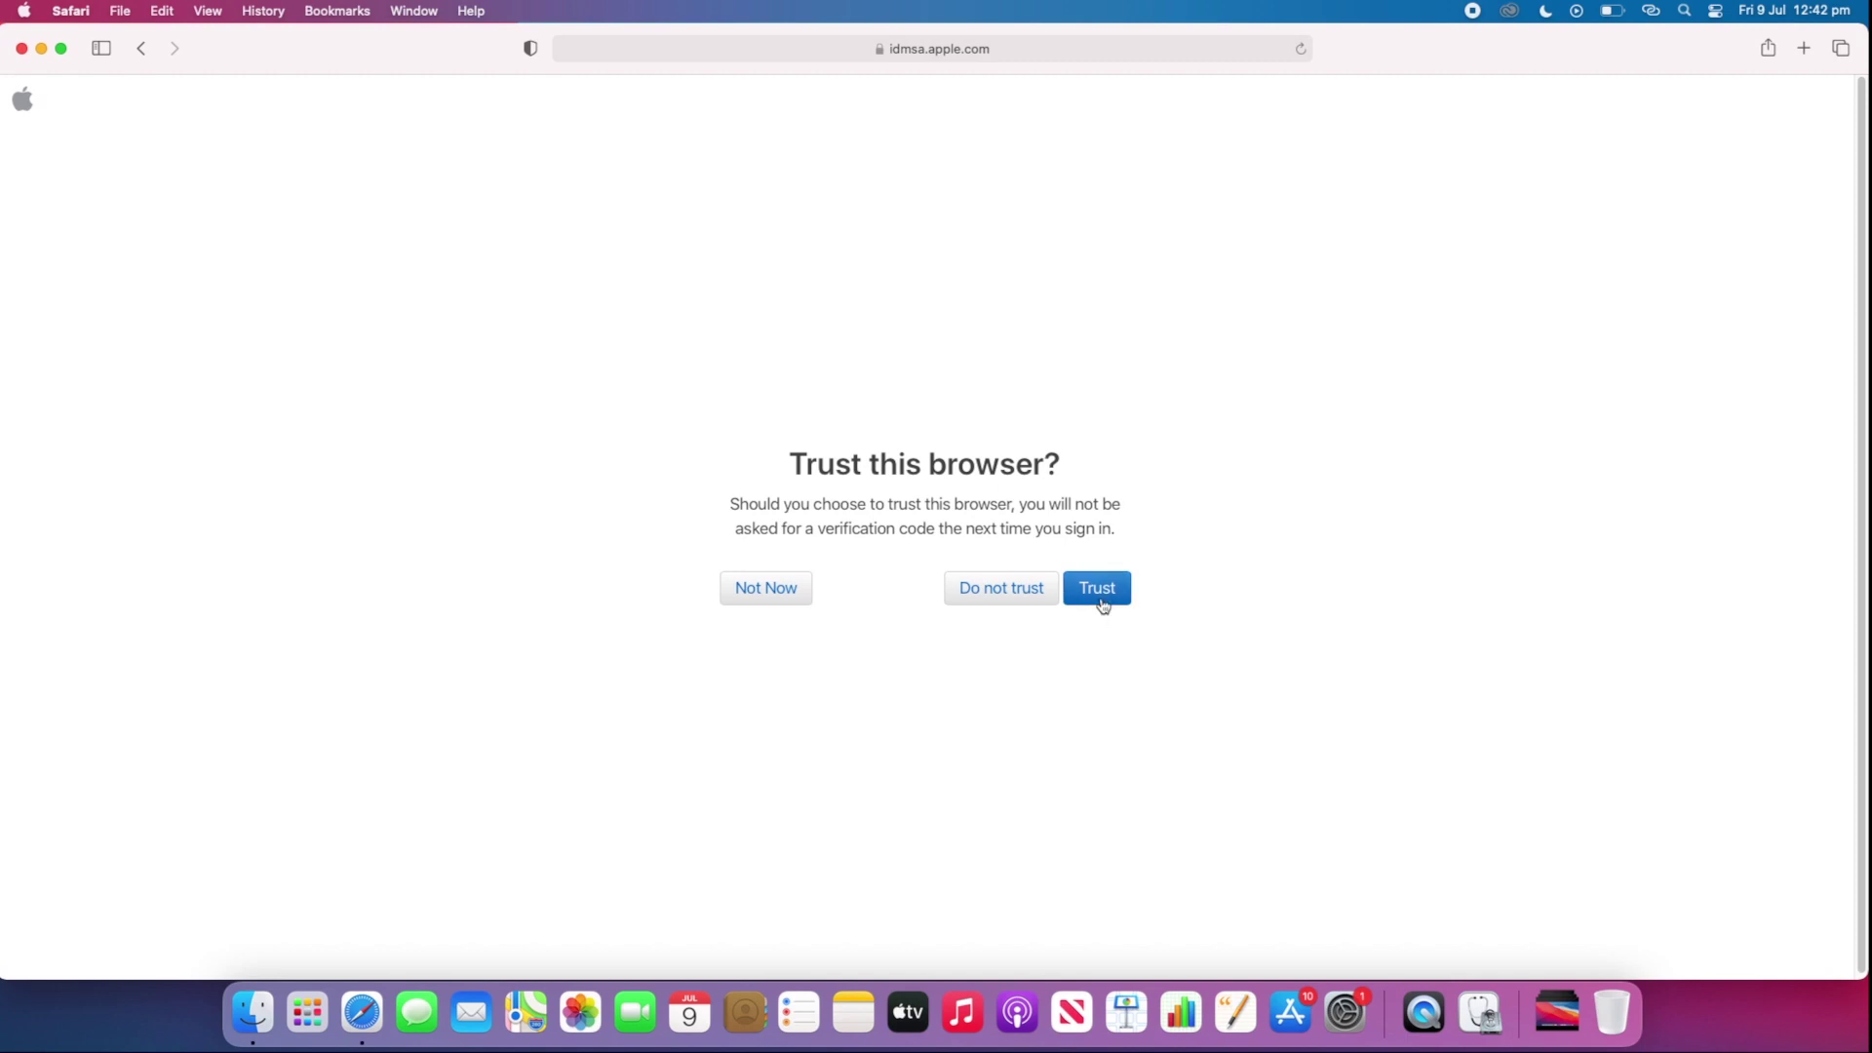
left_click(1099, 597)
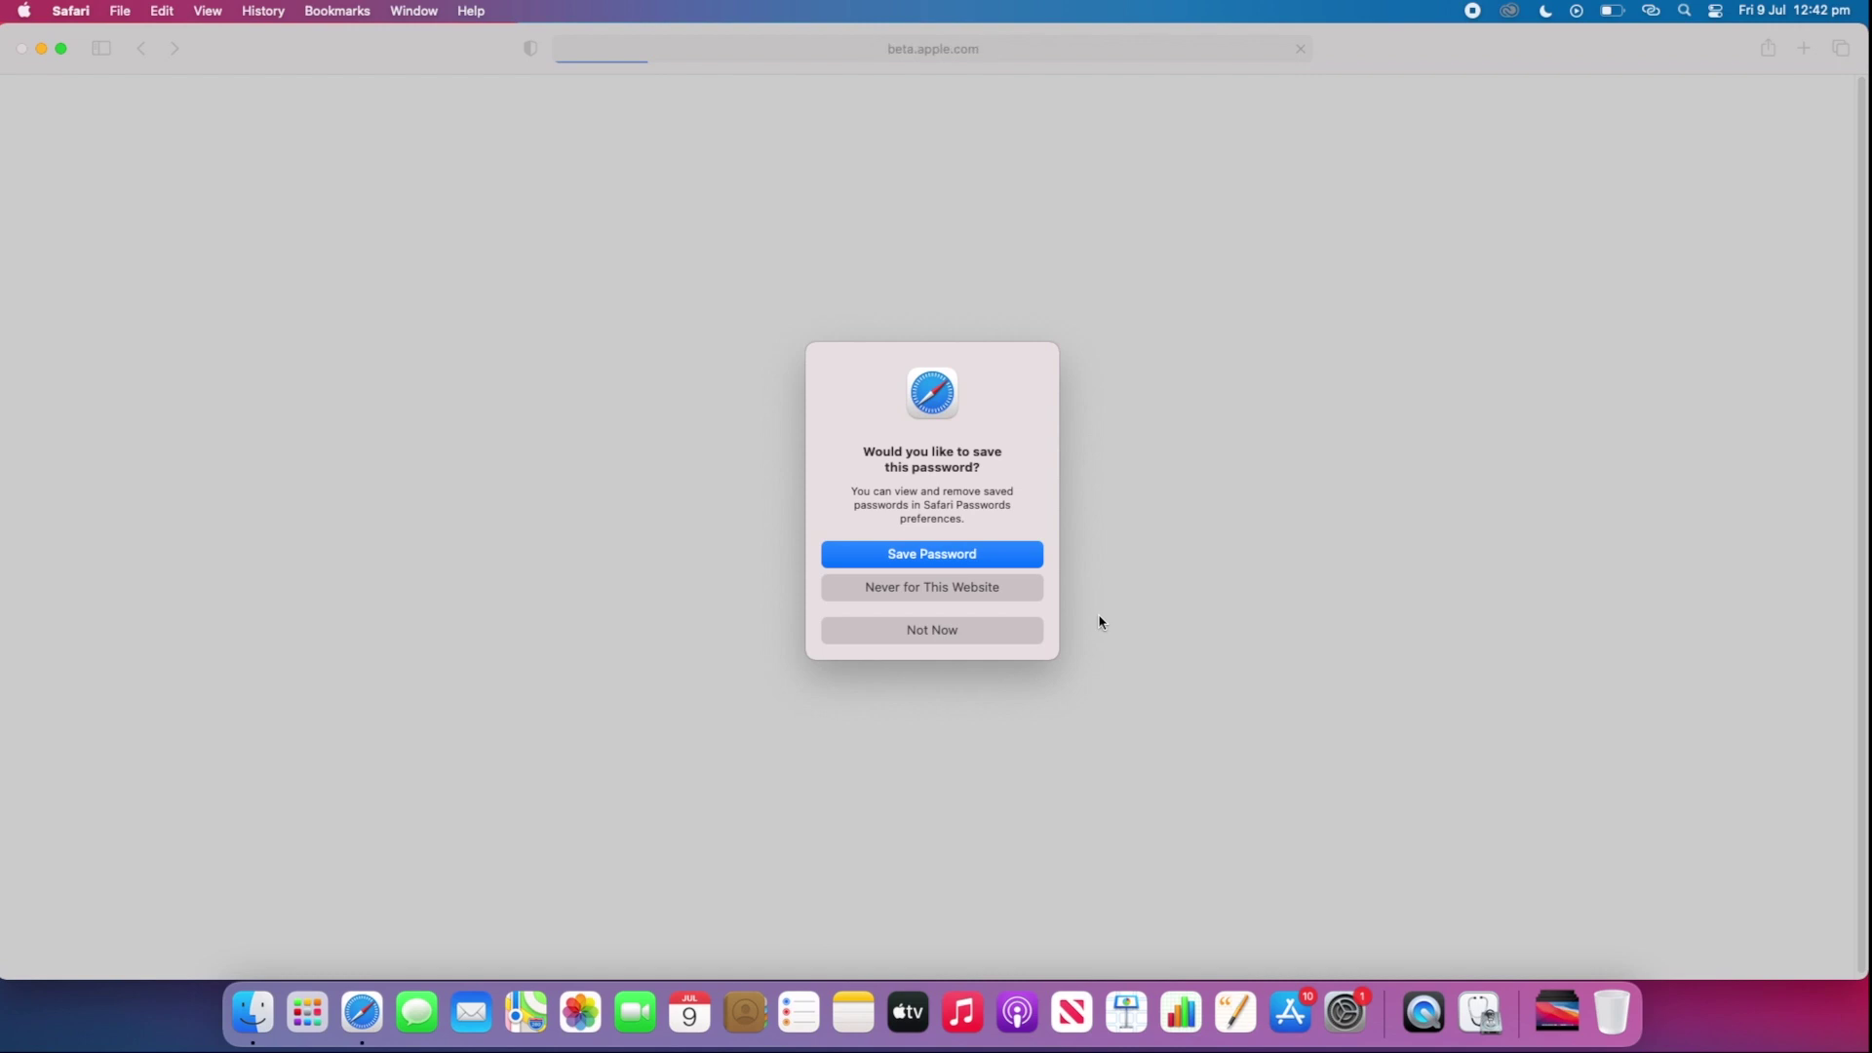
left_click(986, 639)
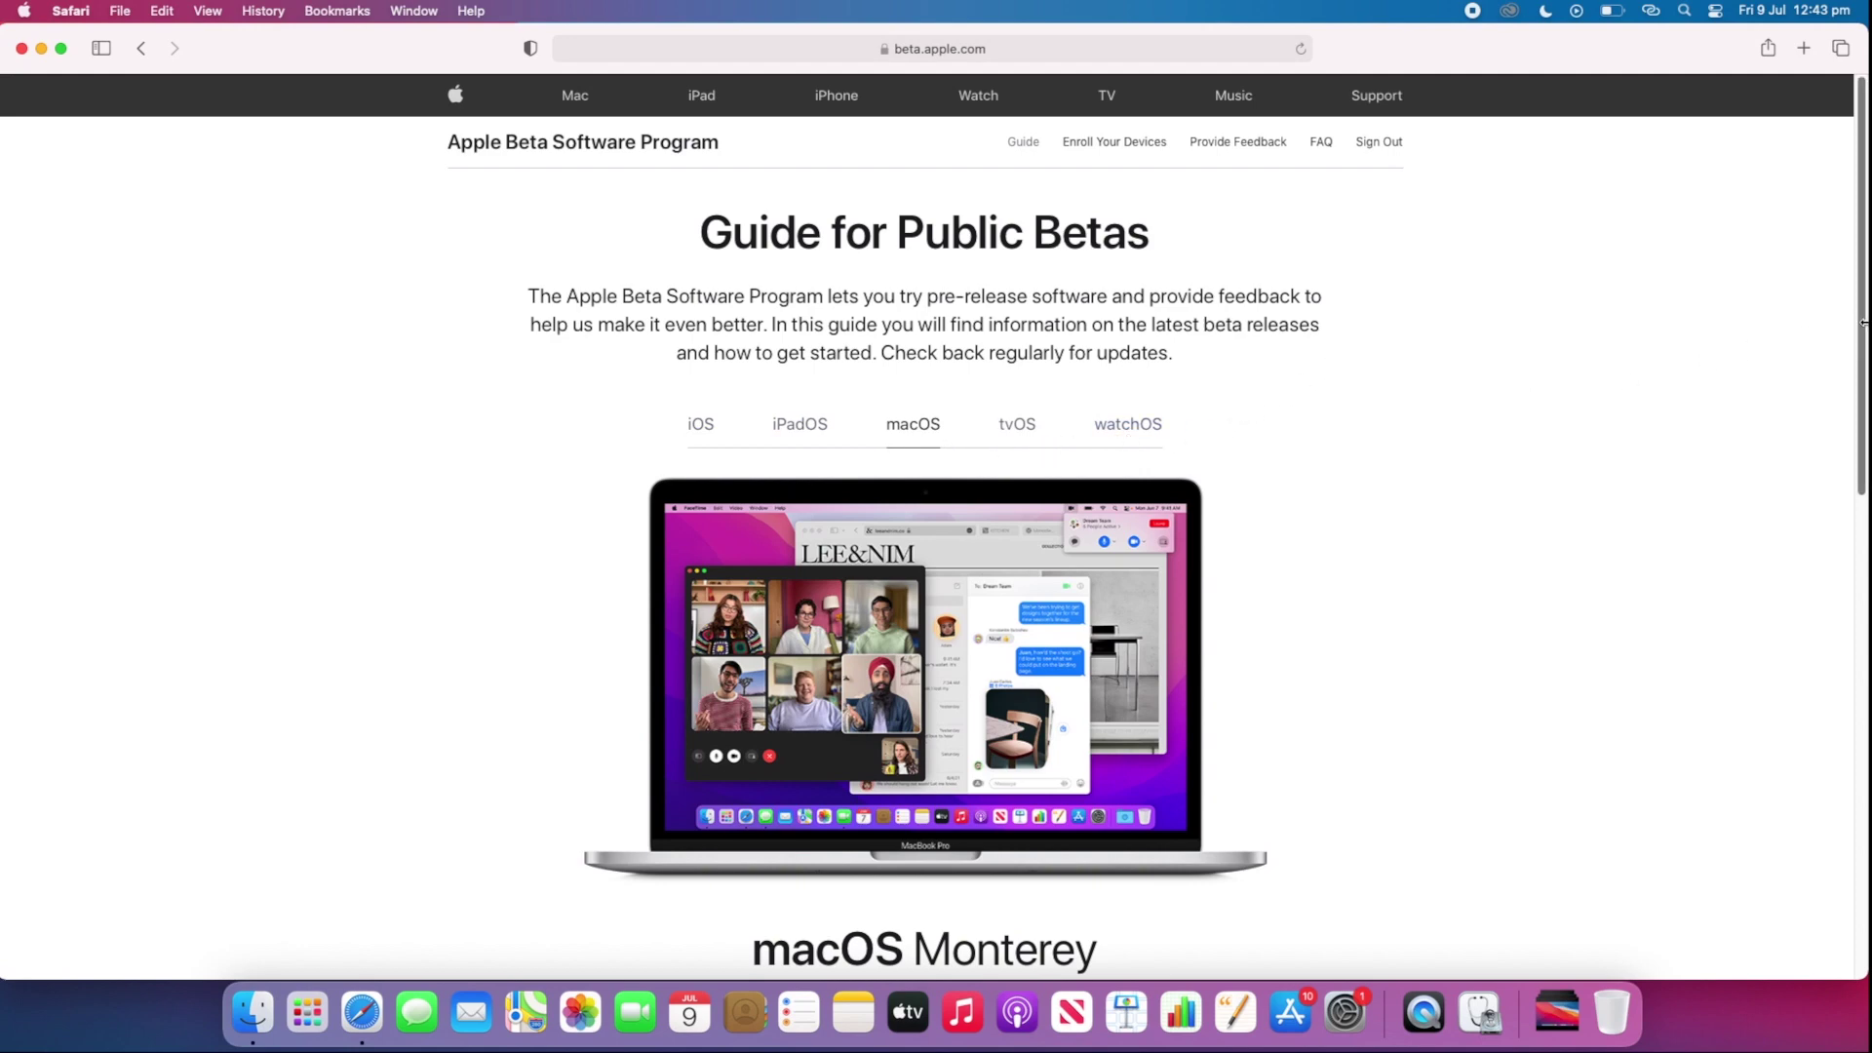
Step: Open the page to enroll your Mac from the Get Started section of the macOS public beta guide
left_click_drag(1862, 325, 1847, 567)
scroll(1847, 567, "down", 10)
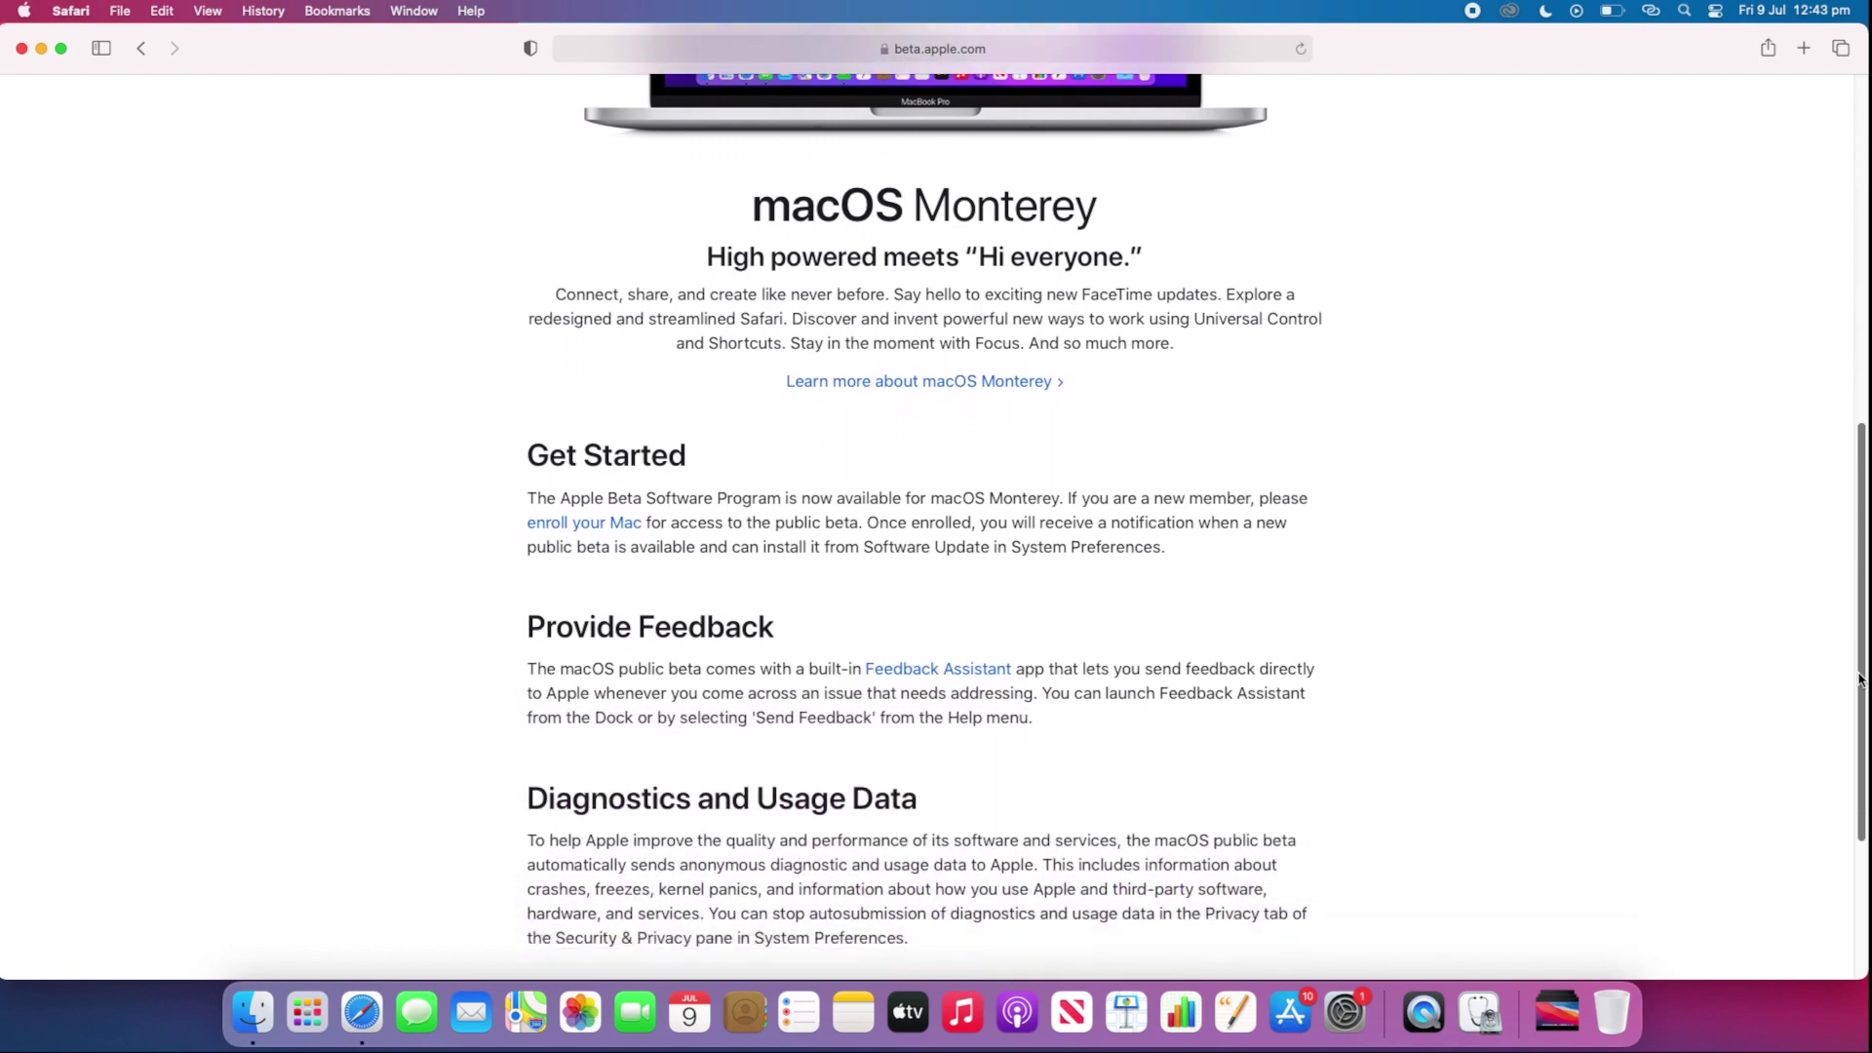
scroll(925, 527, "up", 2)
scroll(1353, 384, "down", 4)
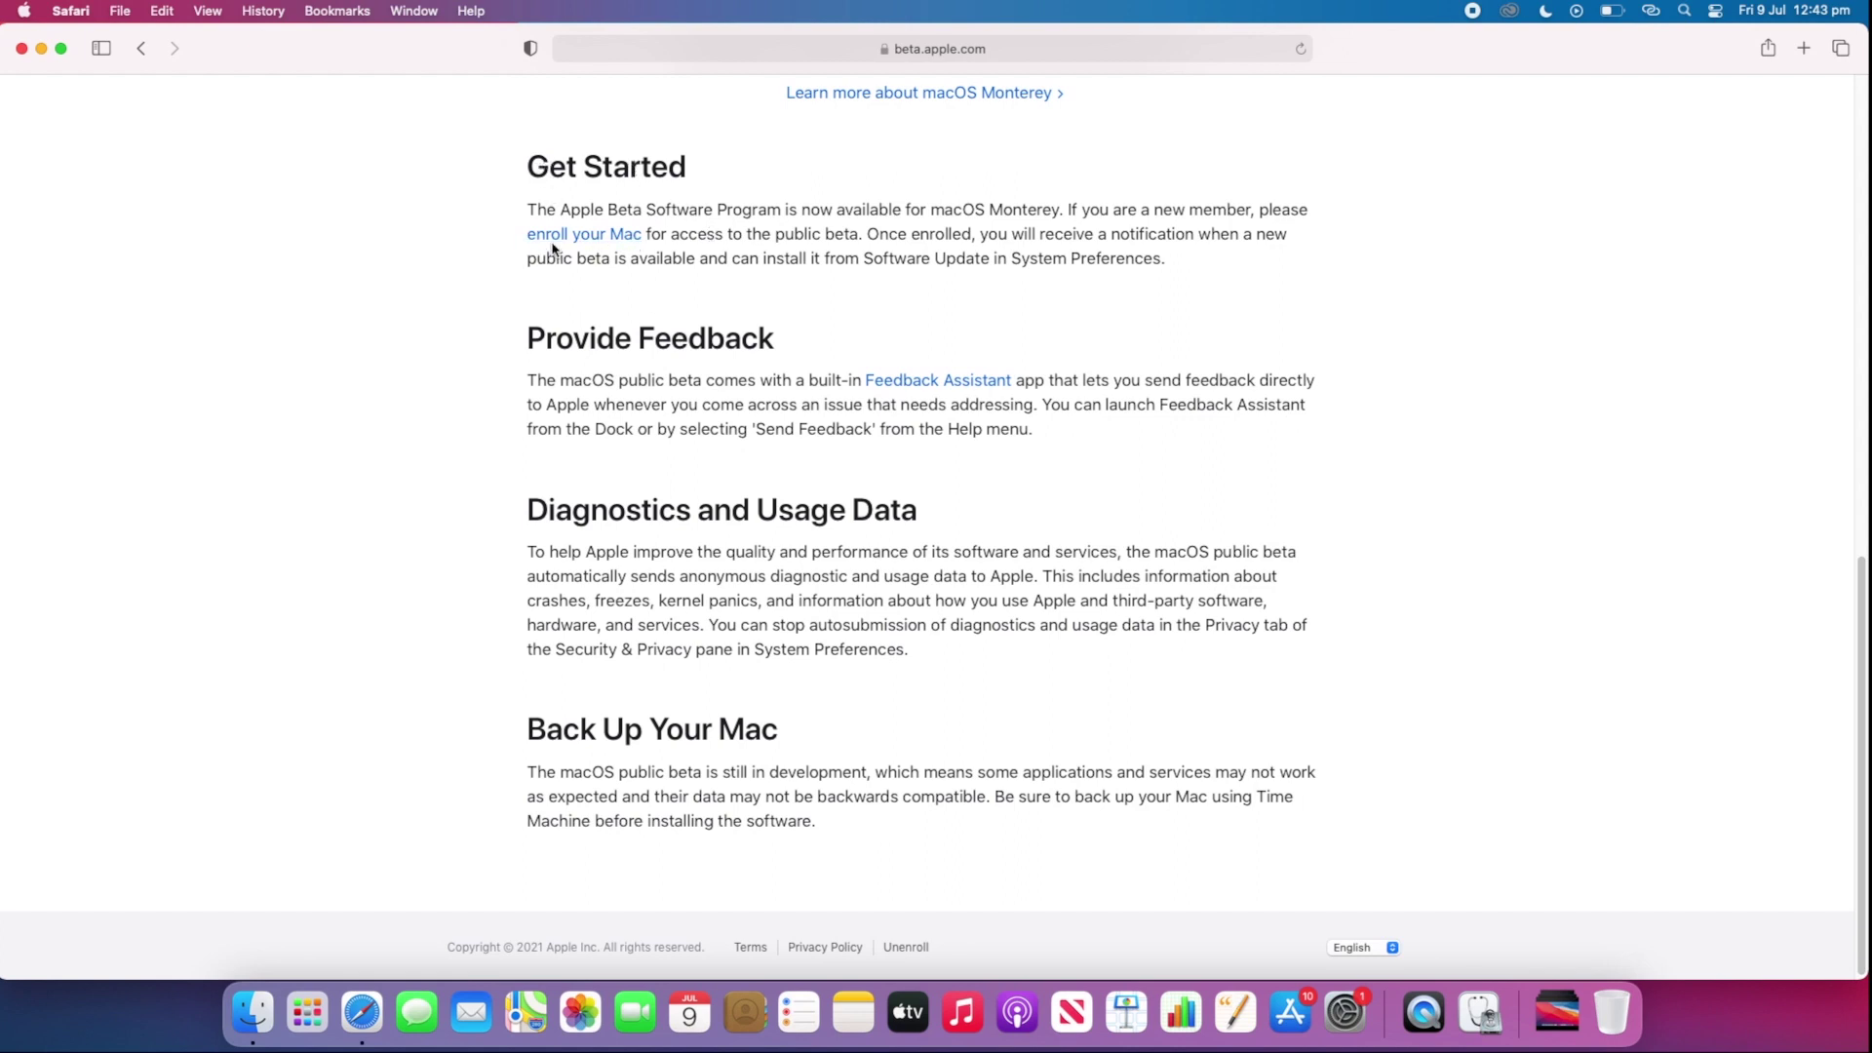
left_click(591, 236)
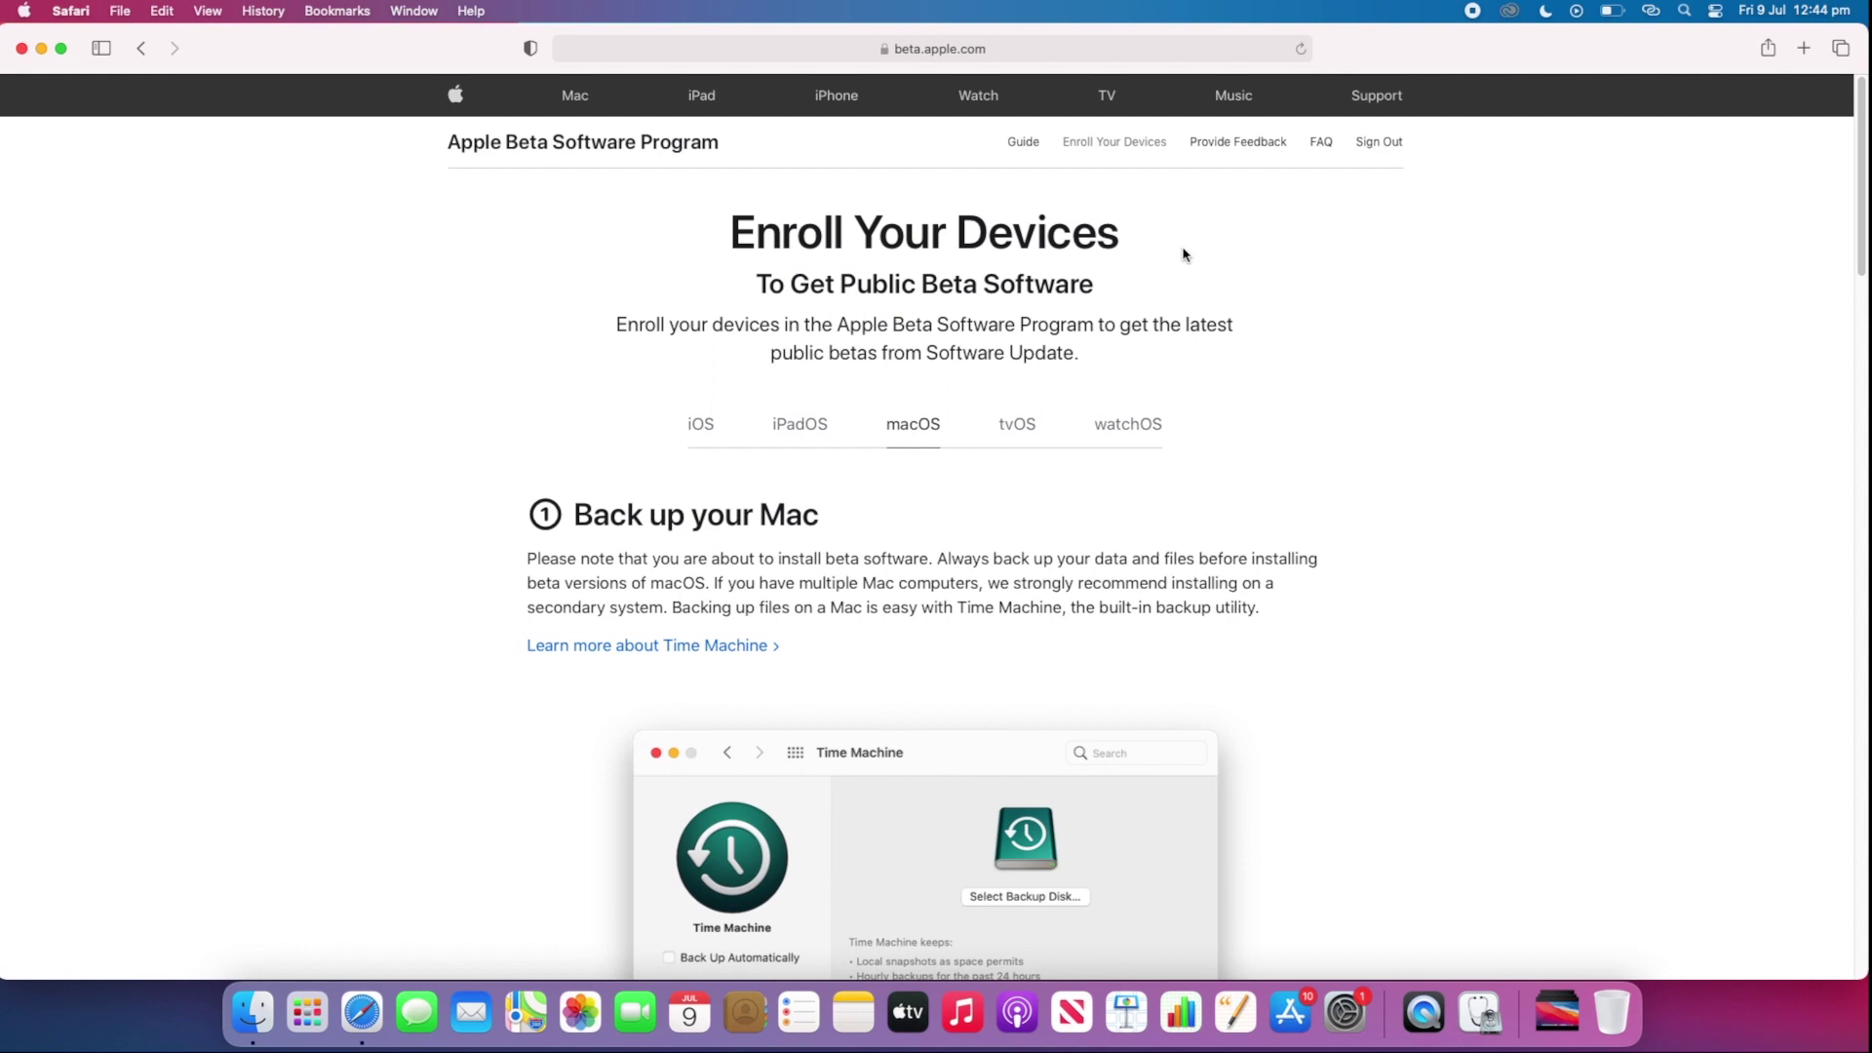
Step: Download the macOS Public Beta Access Utility from the Enroll your Mac section, allowing downloads from beta.apple.com
scroll(1066, 290, "down", 5)
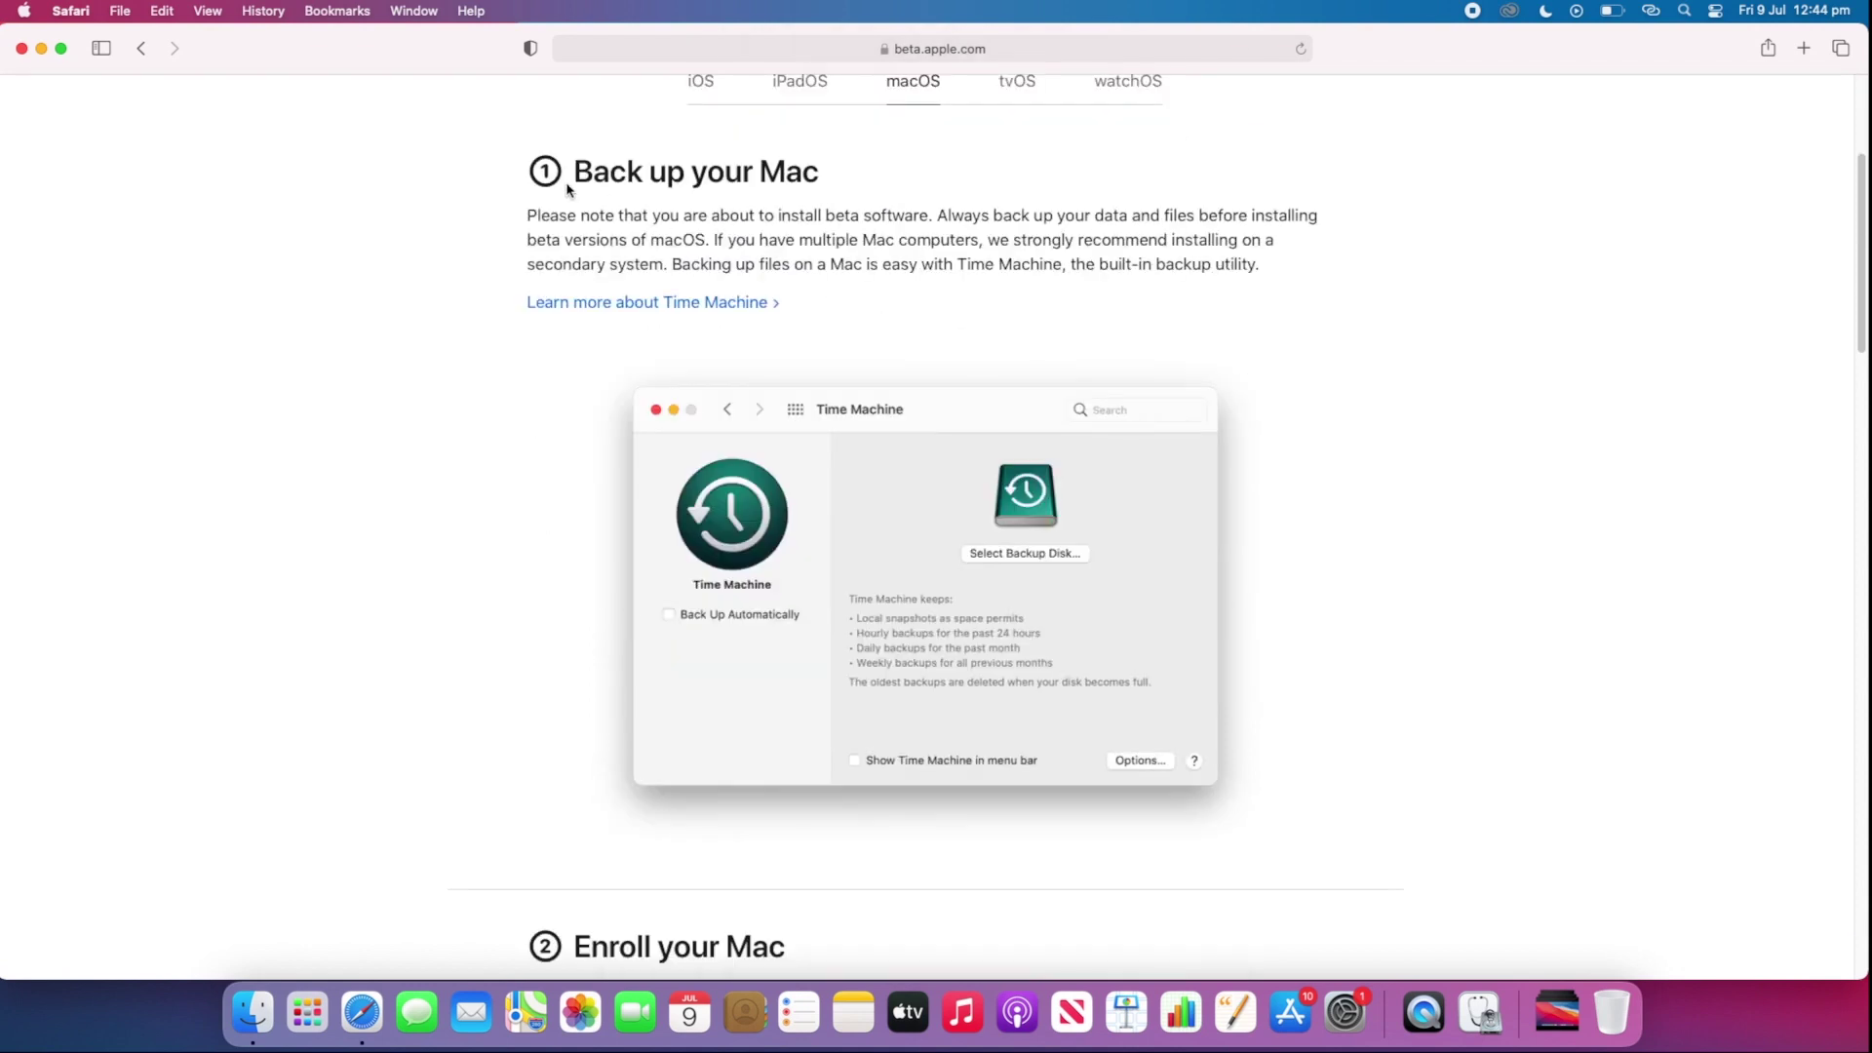
left_click_drag(573, 175, 821, 182)
left_click(892, 188)
scroll(970, 287, "down", 5)
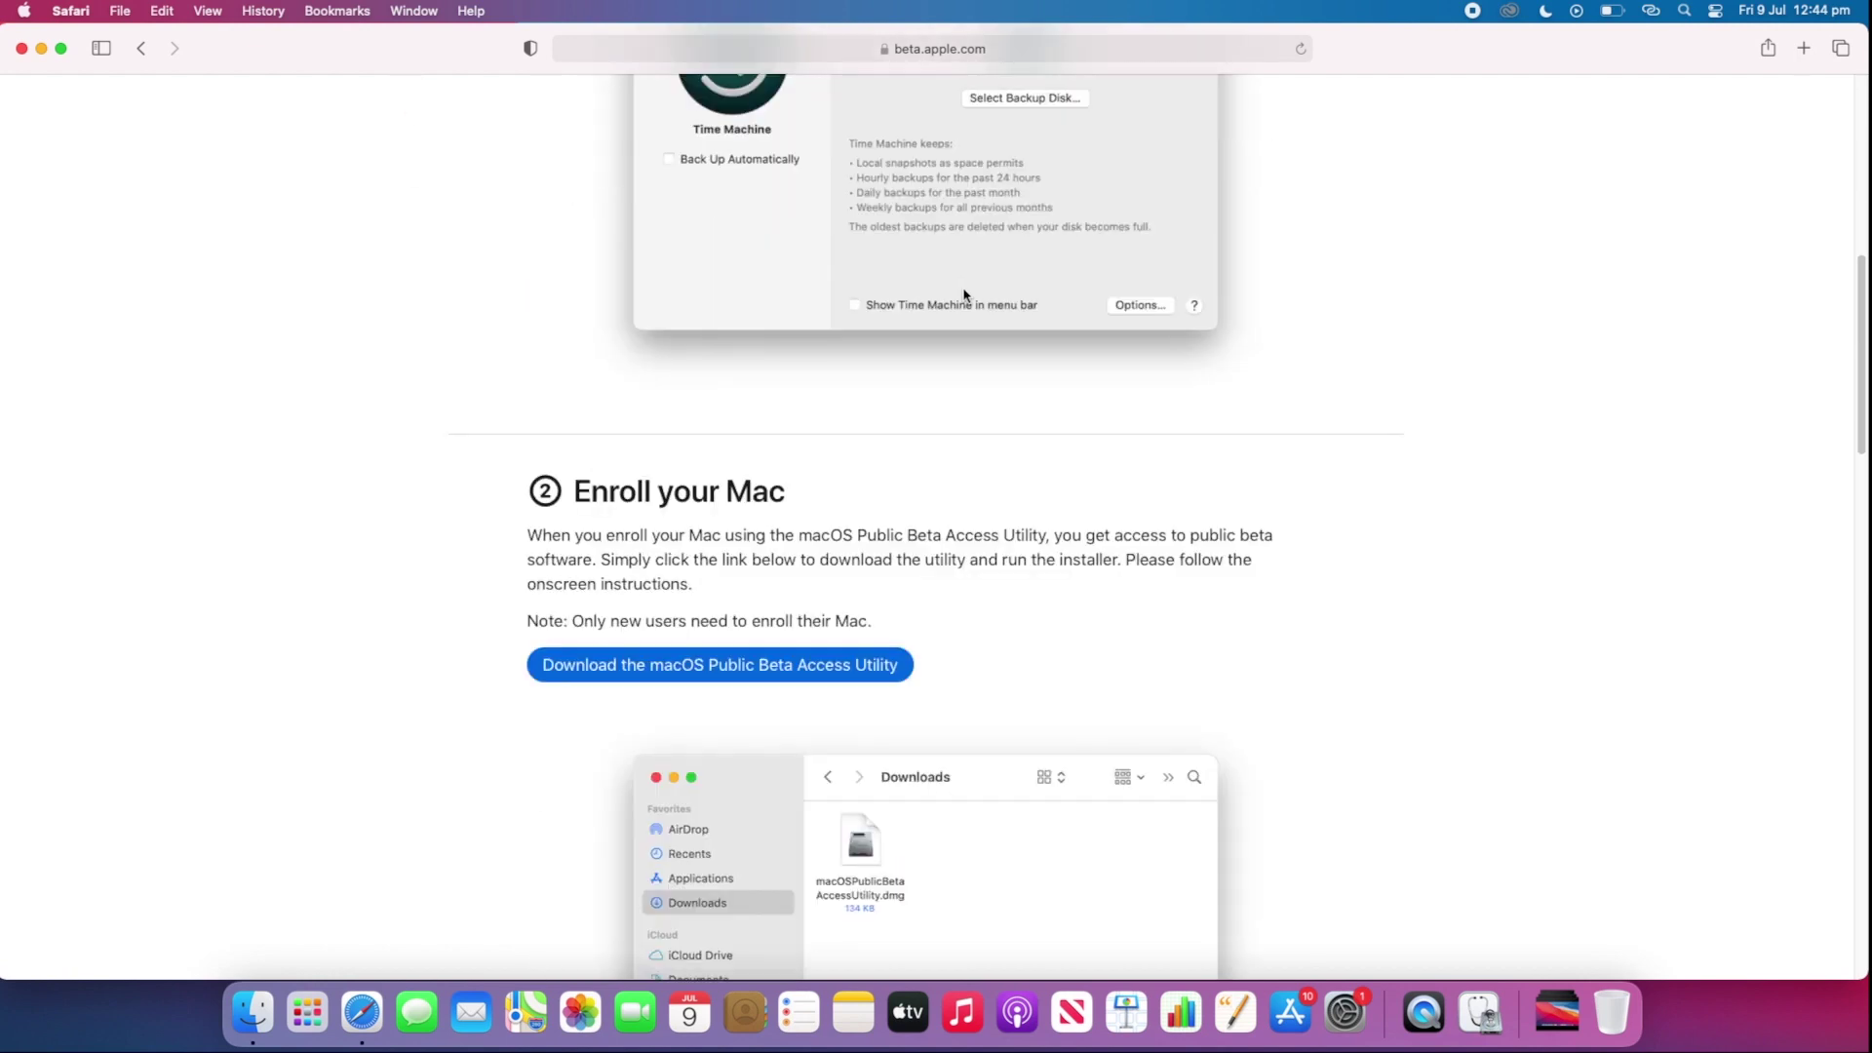
scroll(964, 295, "down", 4)
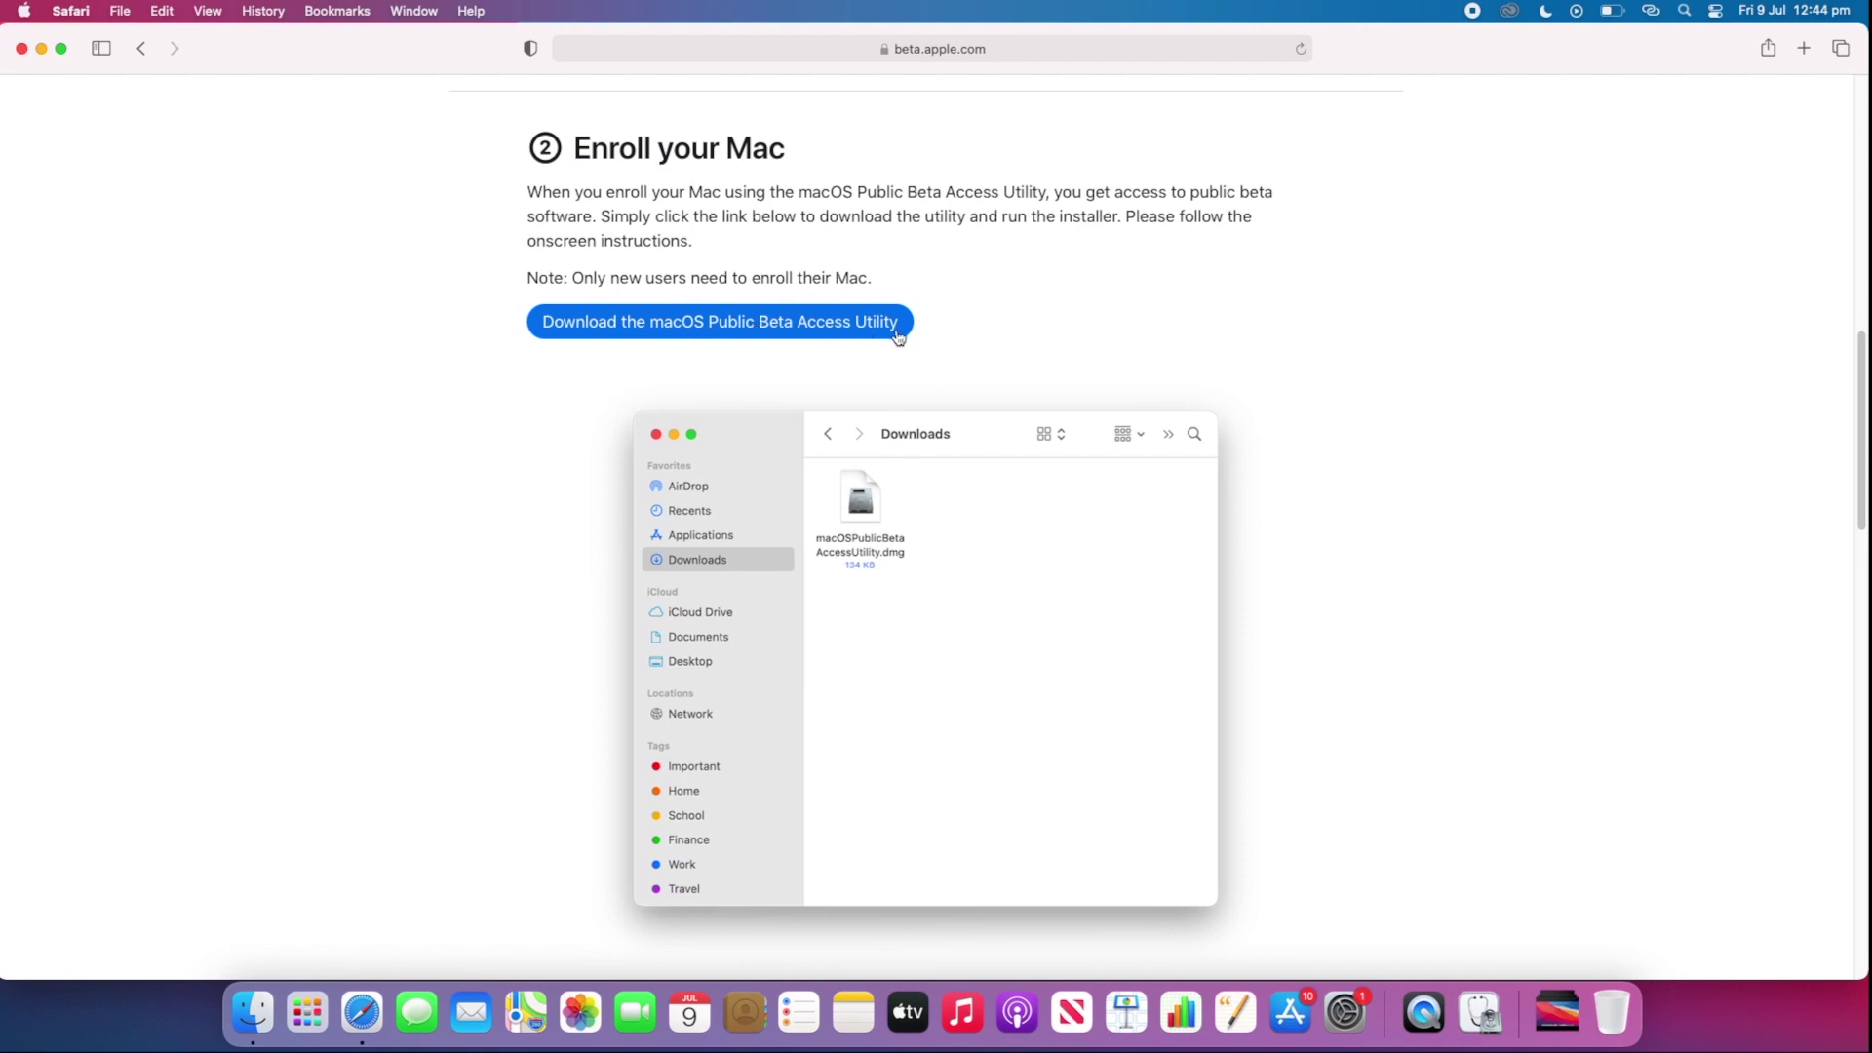
left_click(718, 339)
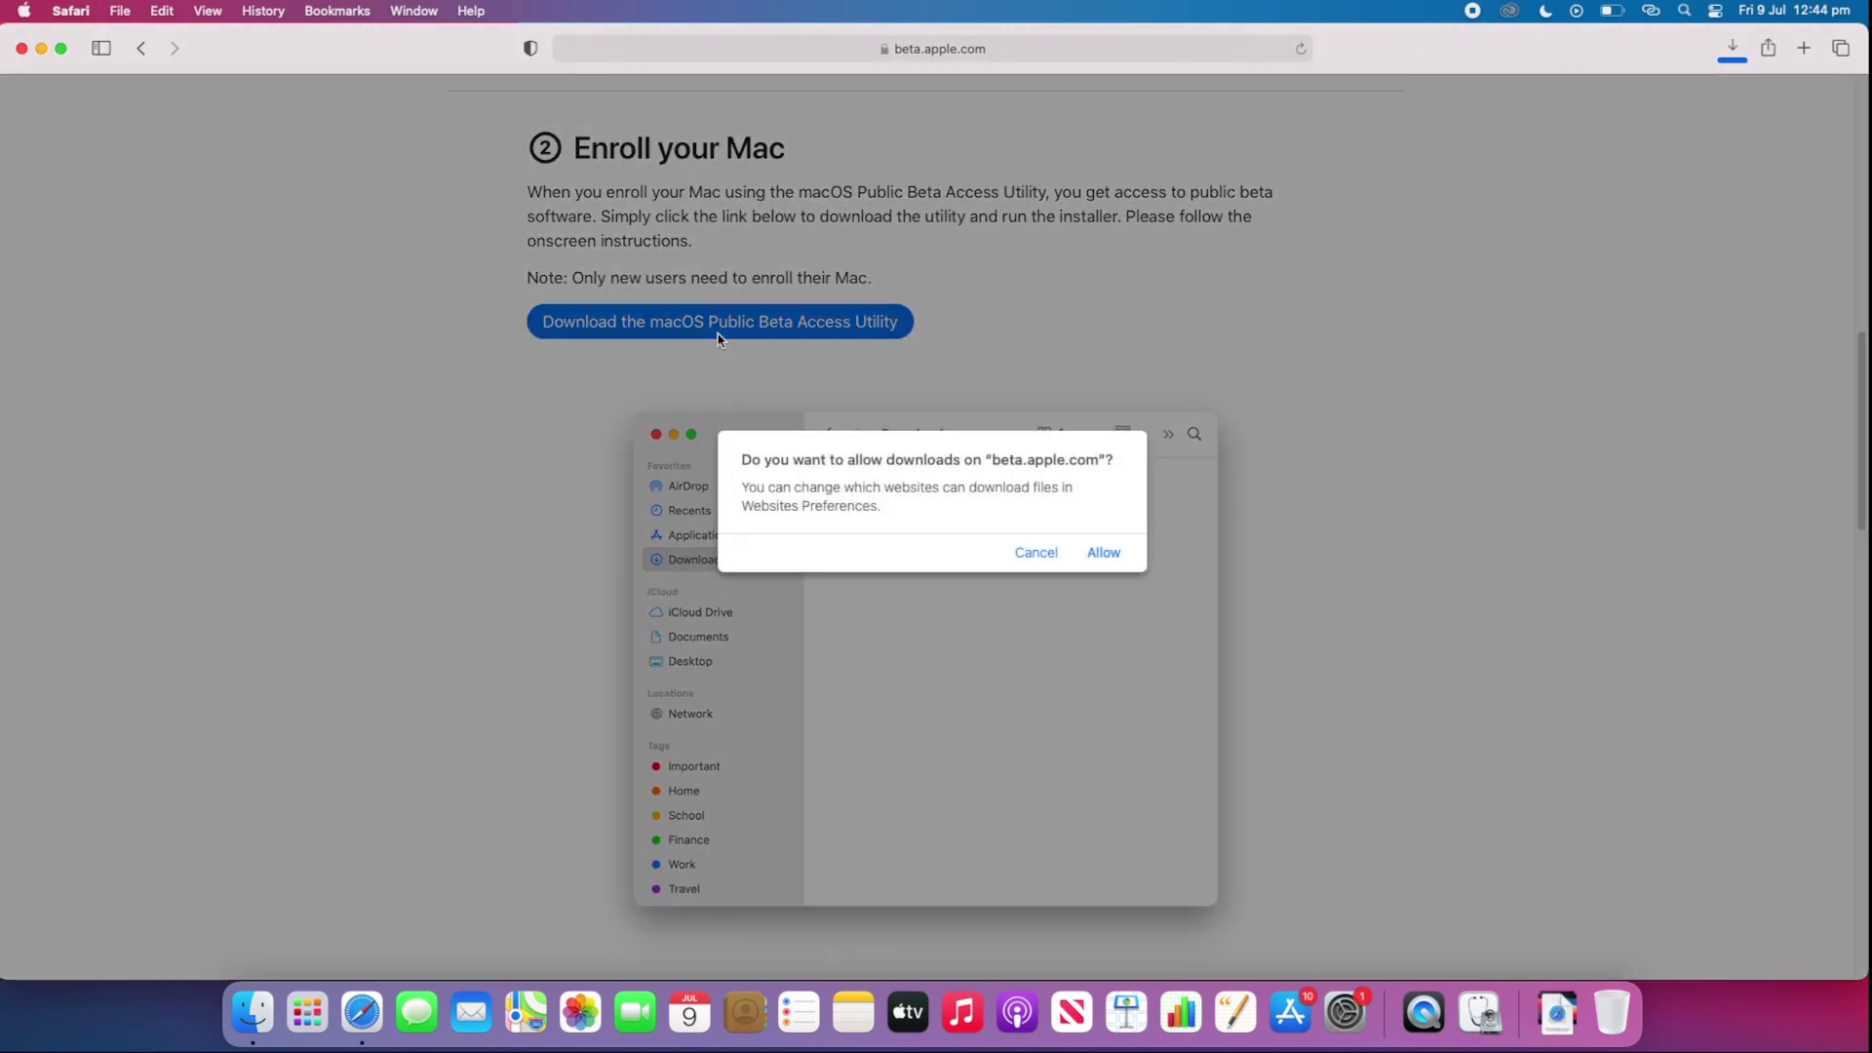
left_click(1111, 557)
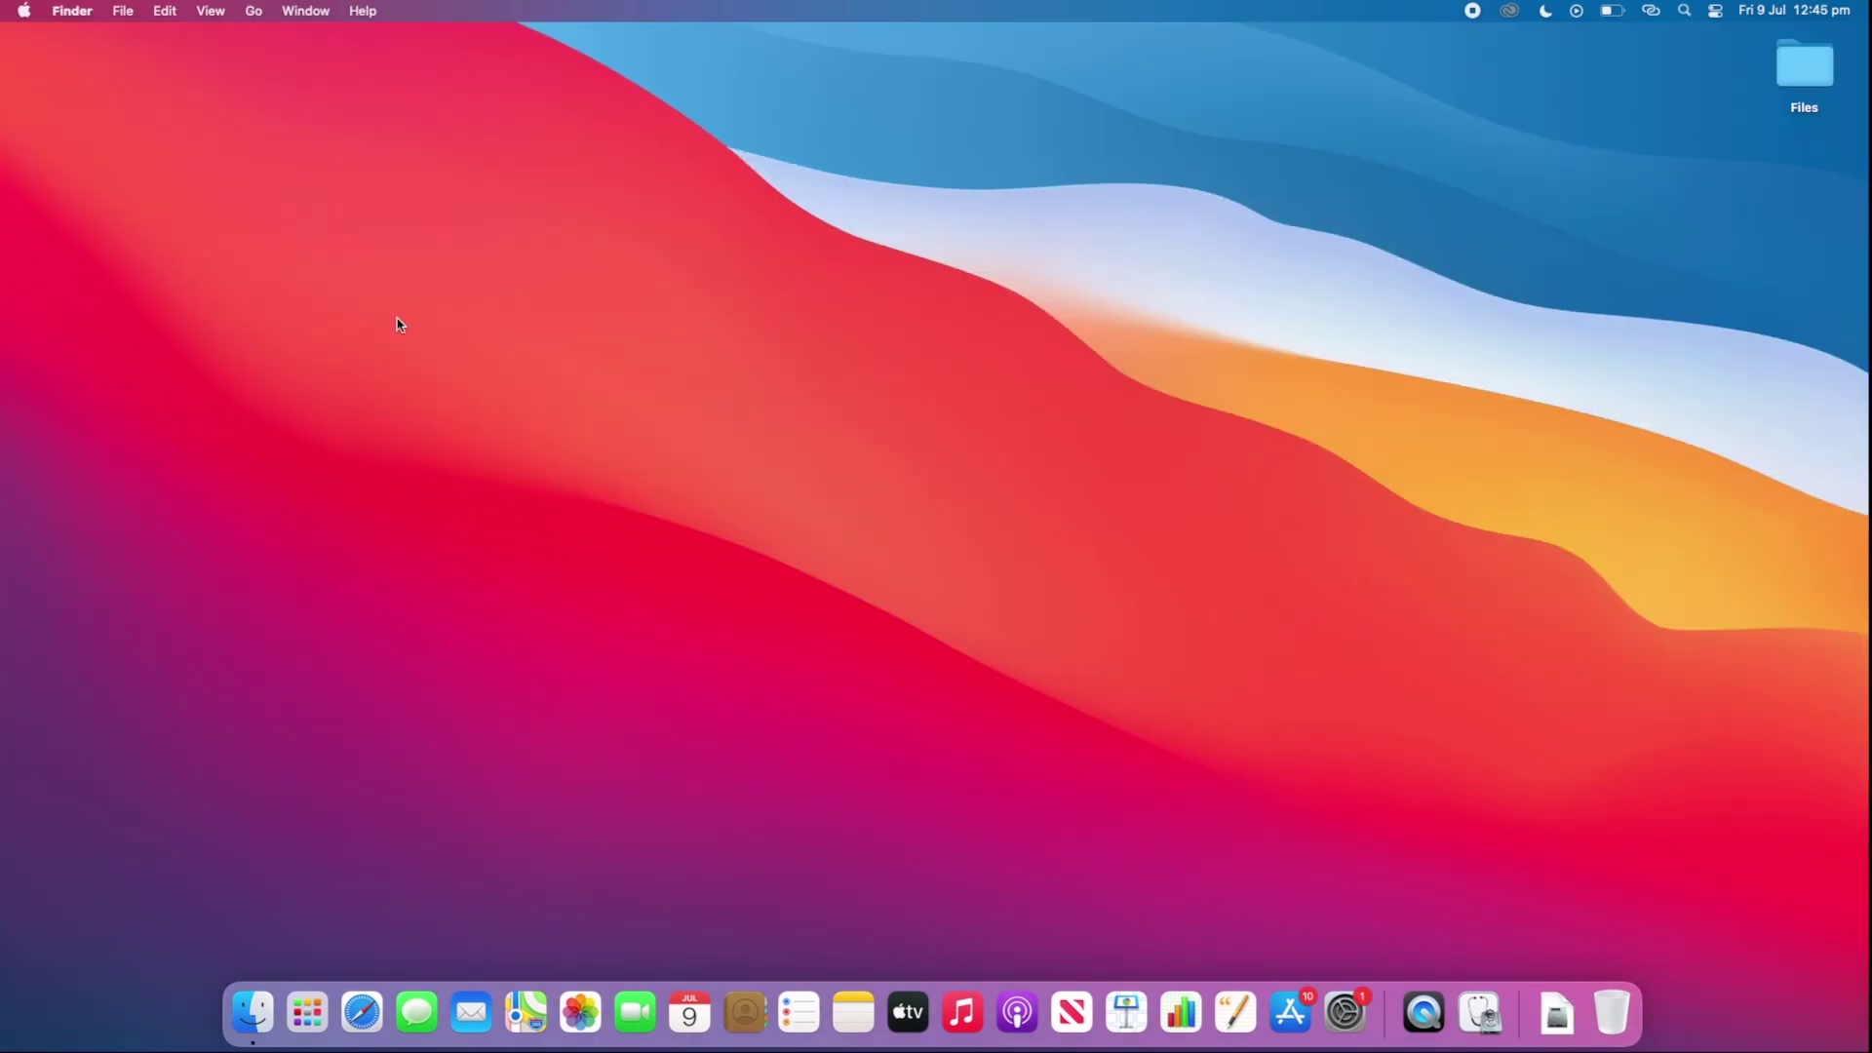
Step: Open the downloaded macOSPublicBetaAccessUtility.dmg and launch the macOSPublicBetaAccessUtility.pkg installer inside it
left_click(1557, 1031)
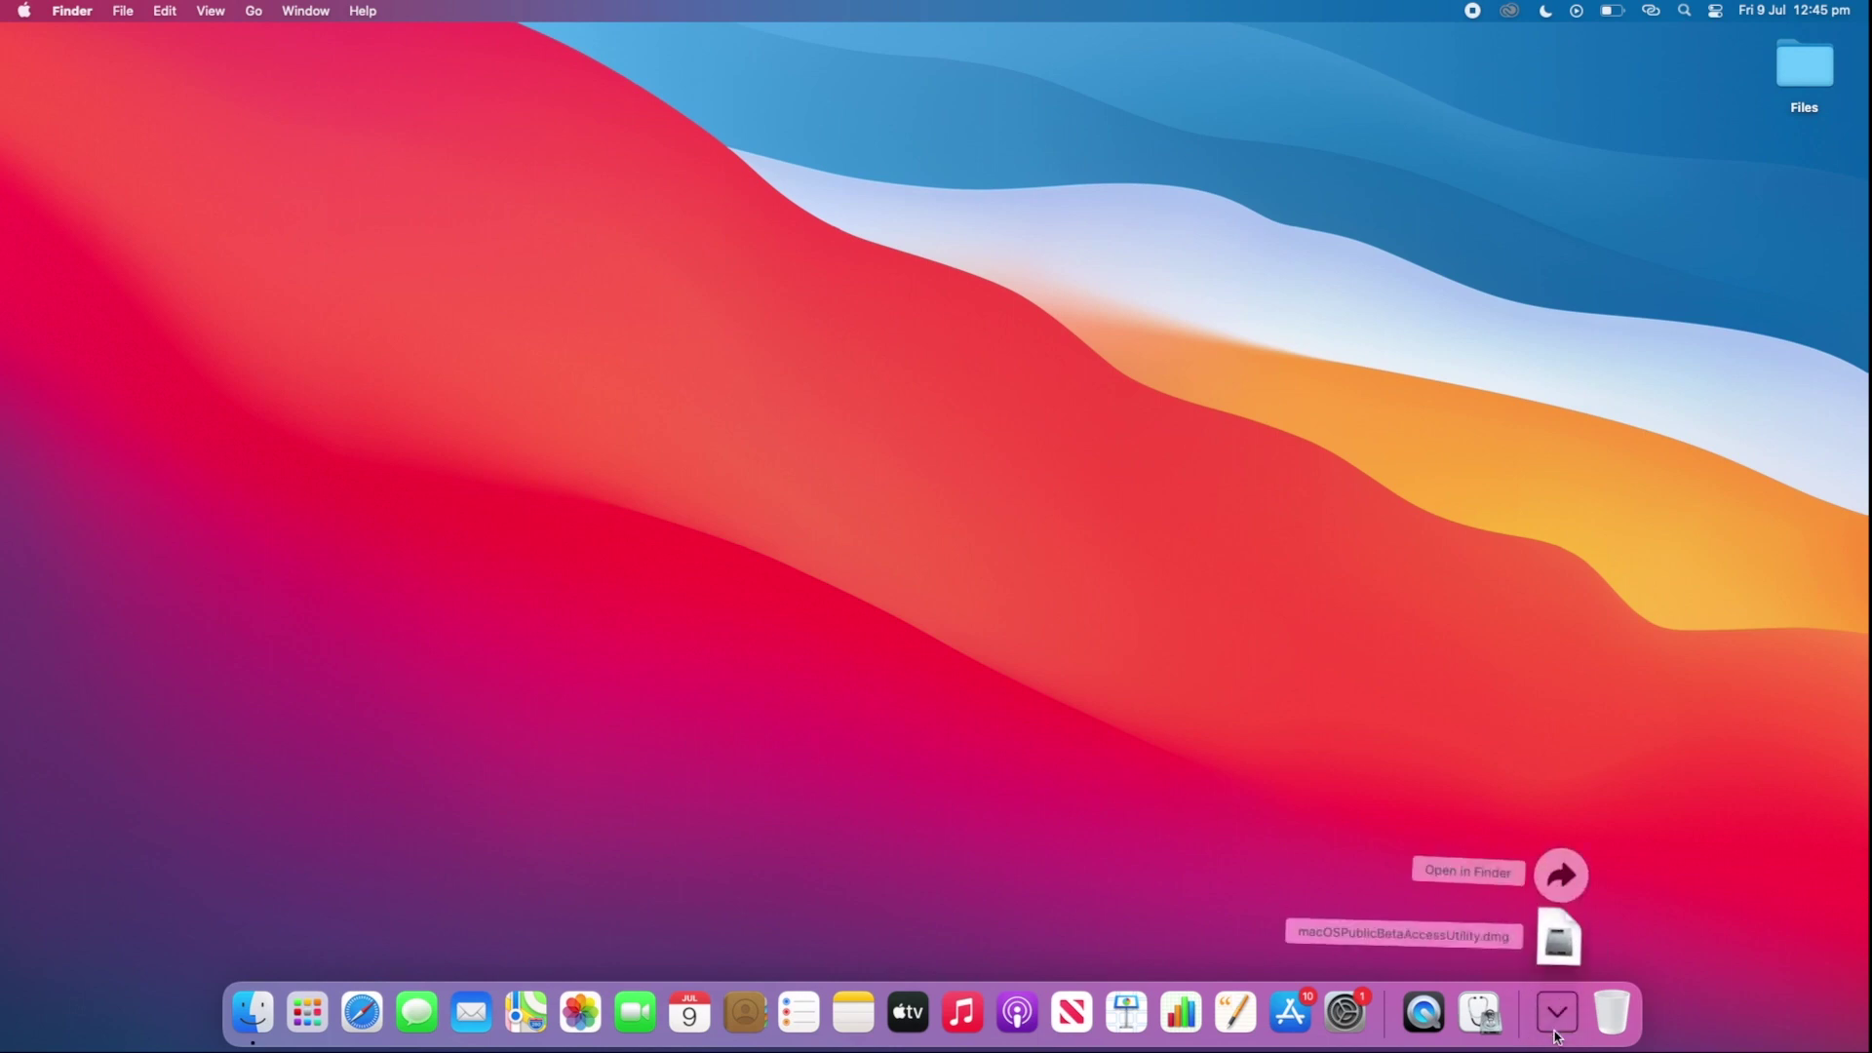
left_click(1560, 941)
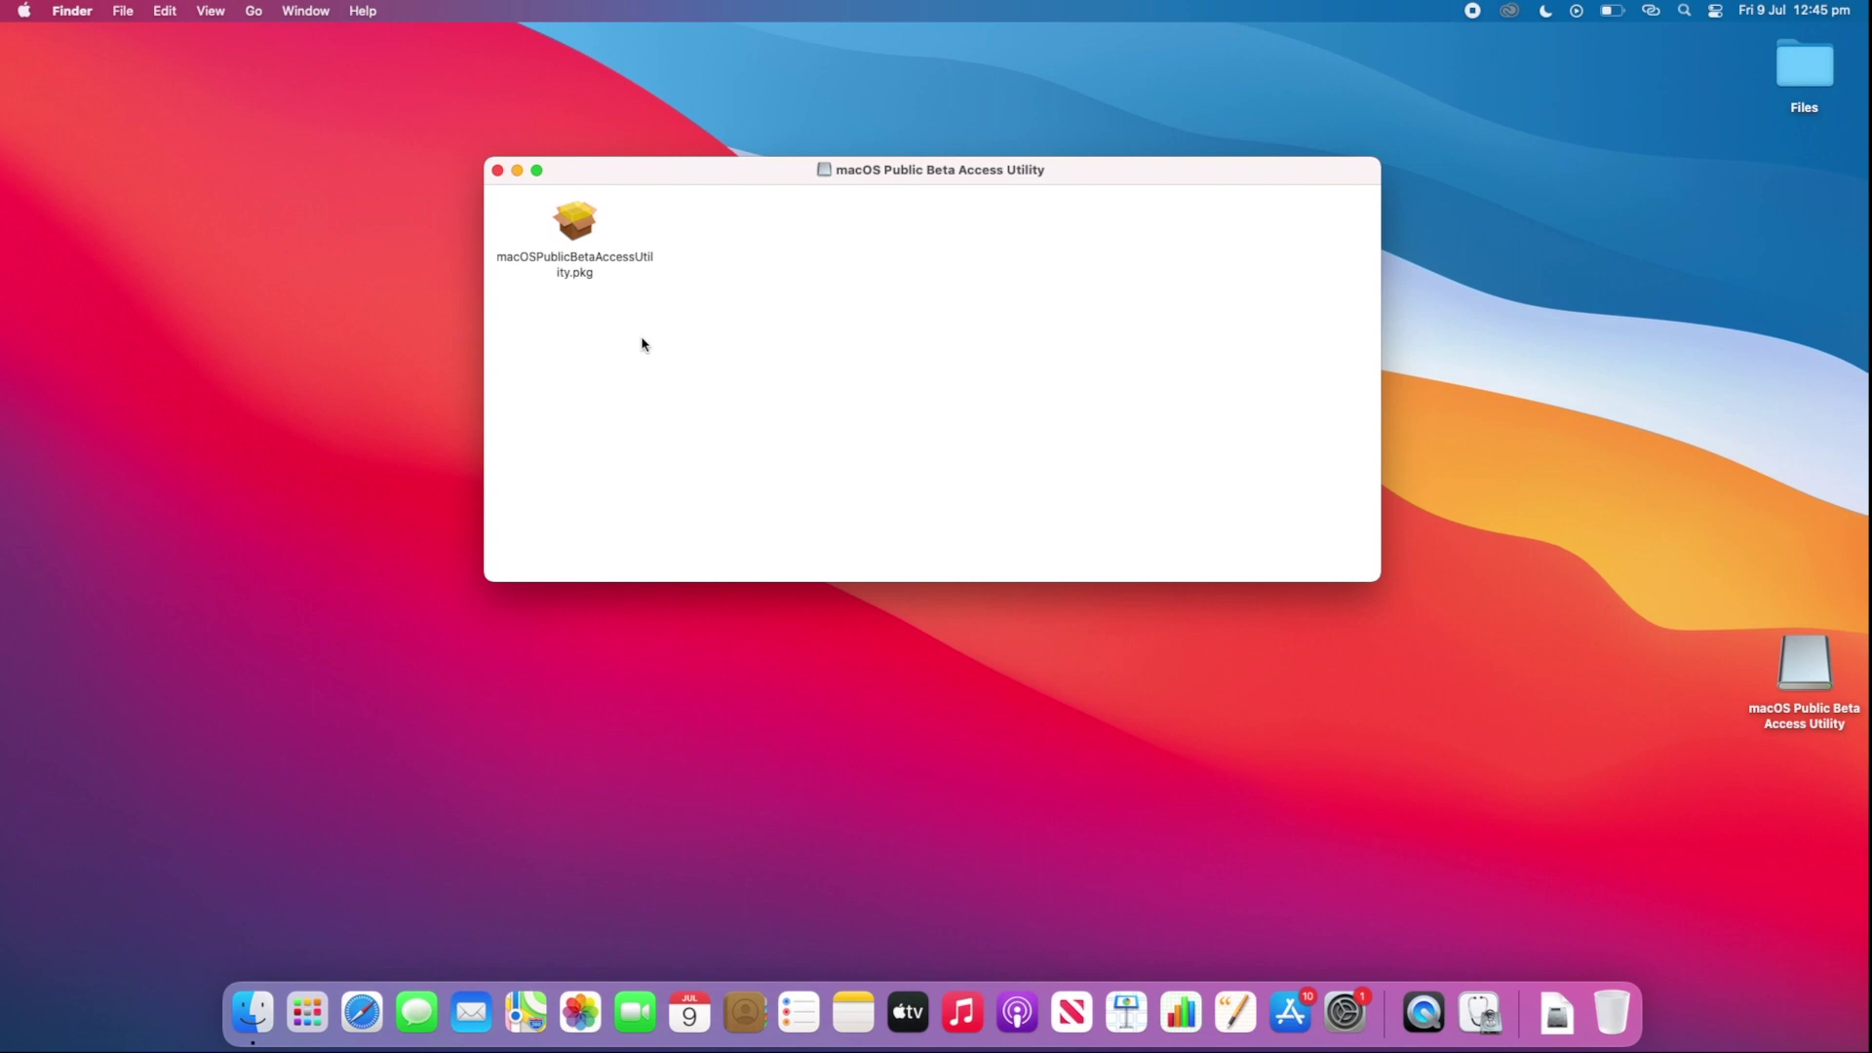
double_click(572, 227)
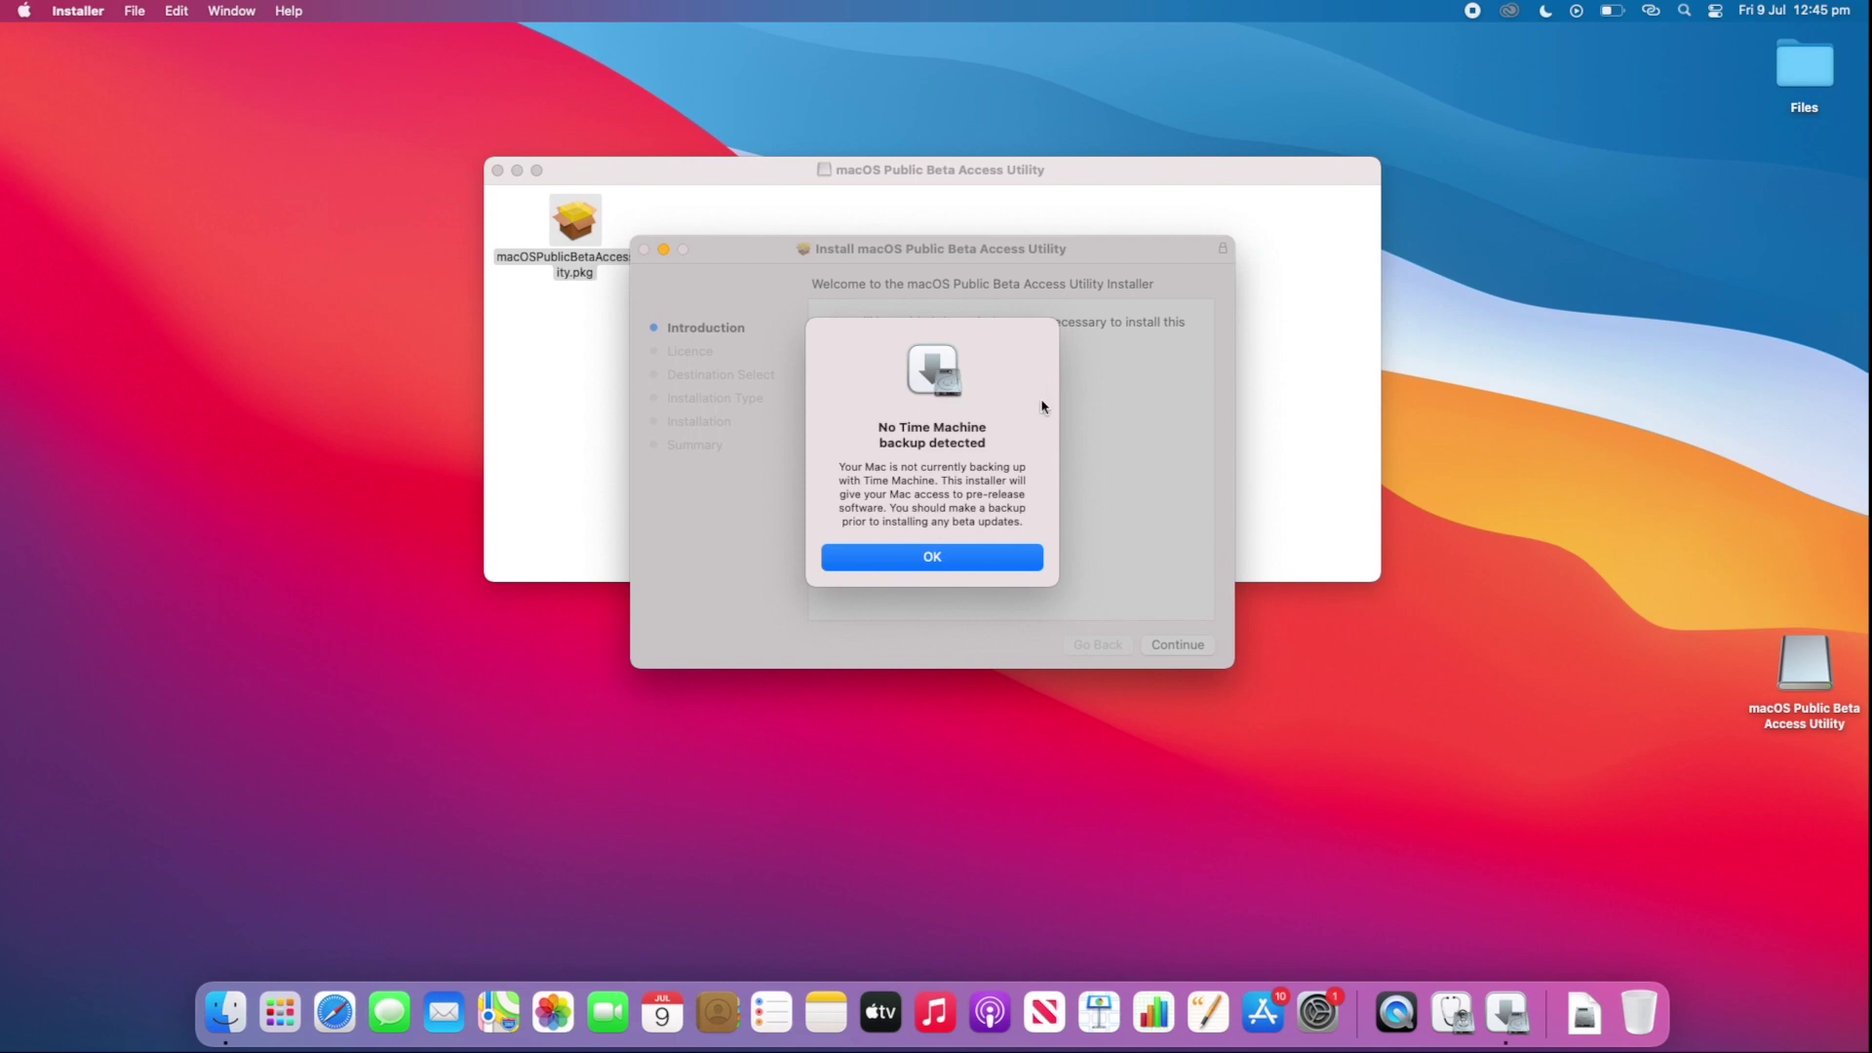
Step: Dismiss the Time Machine backup notice, agree to the software licence and start the standard installation of the beta access utility
left_click(987, 561)
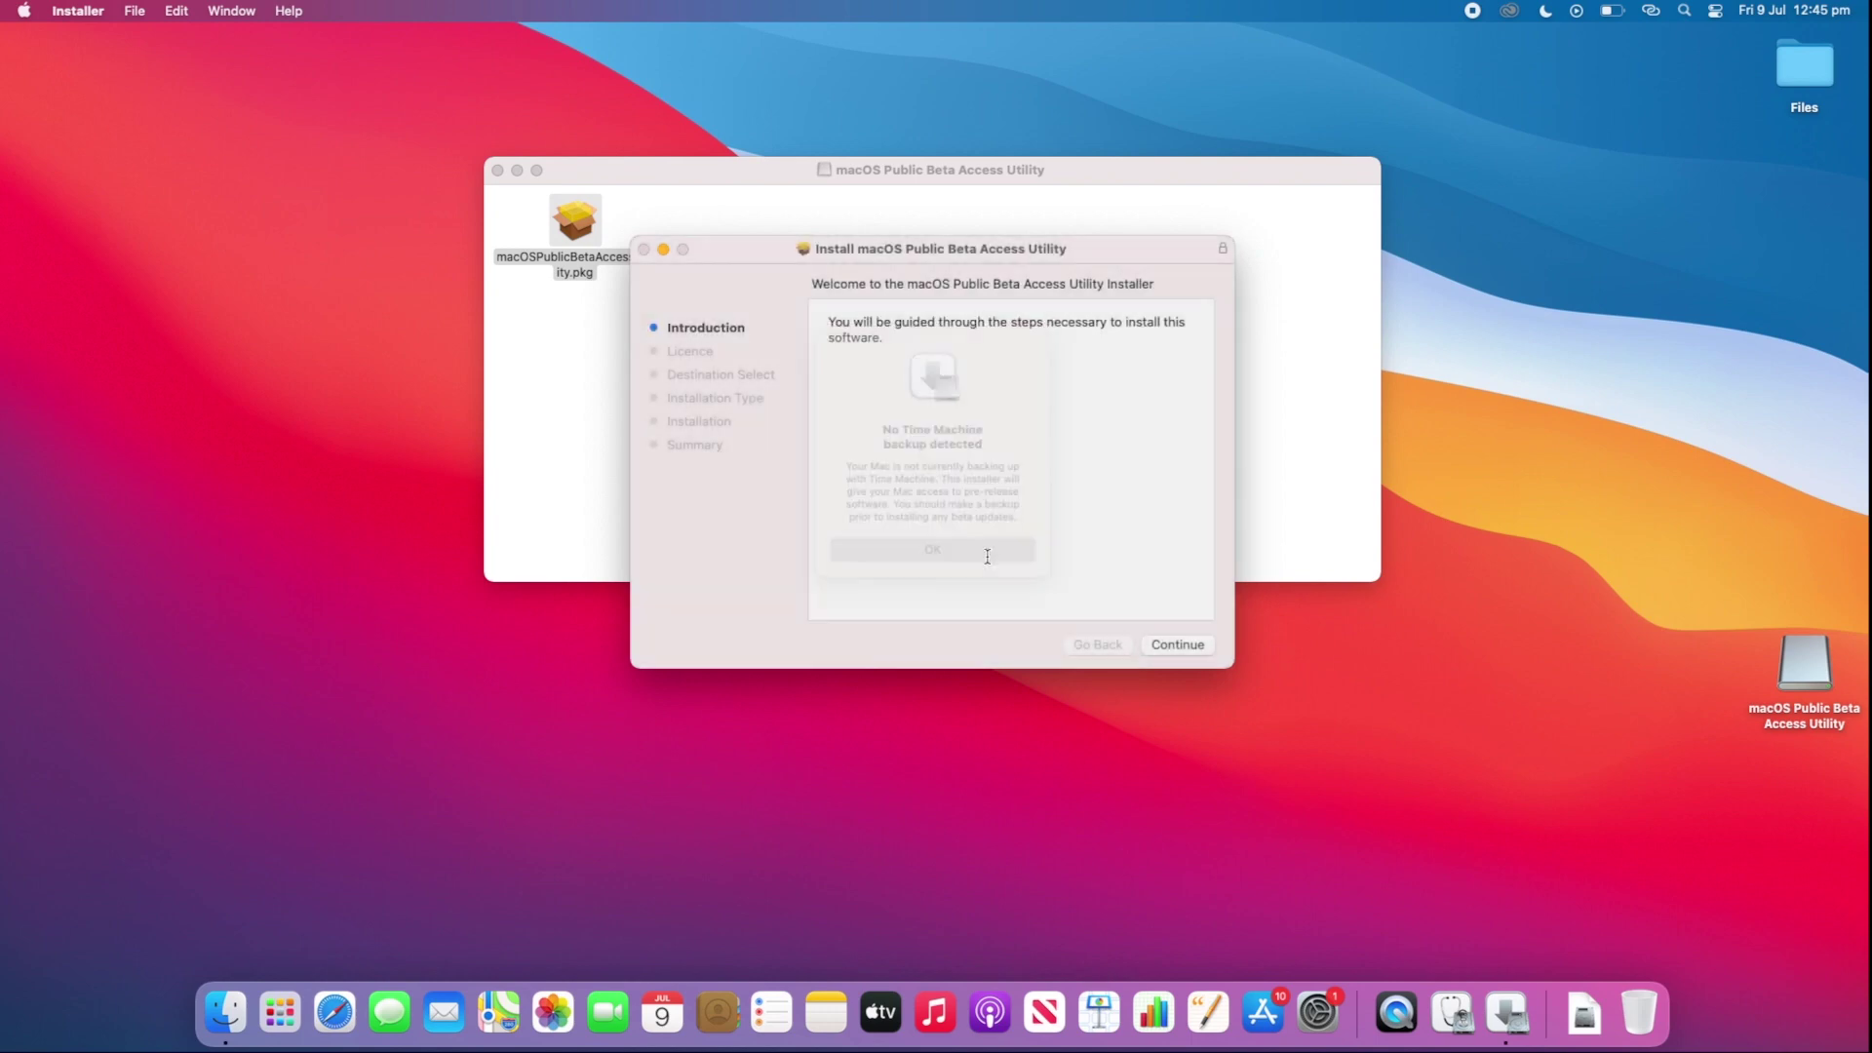
left_click(1172, 650)
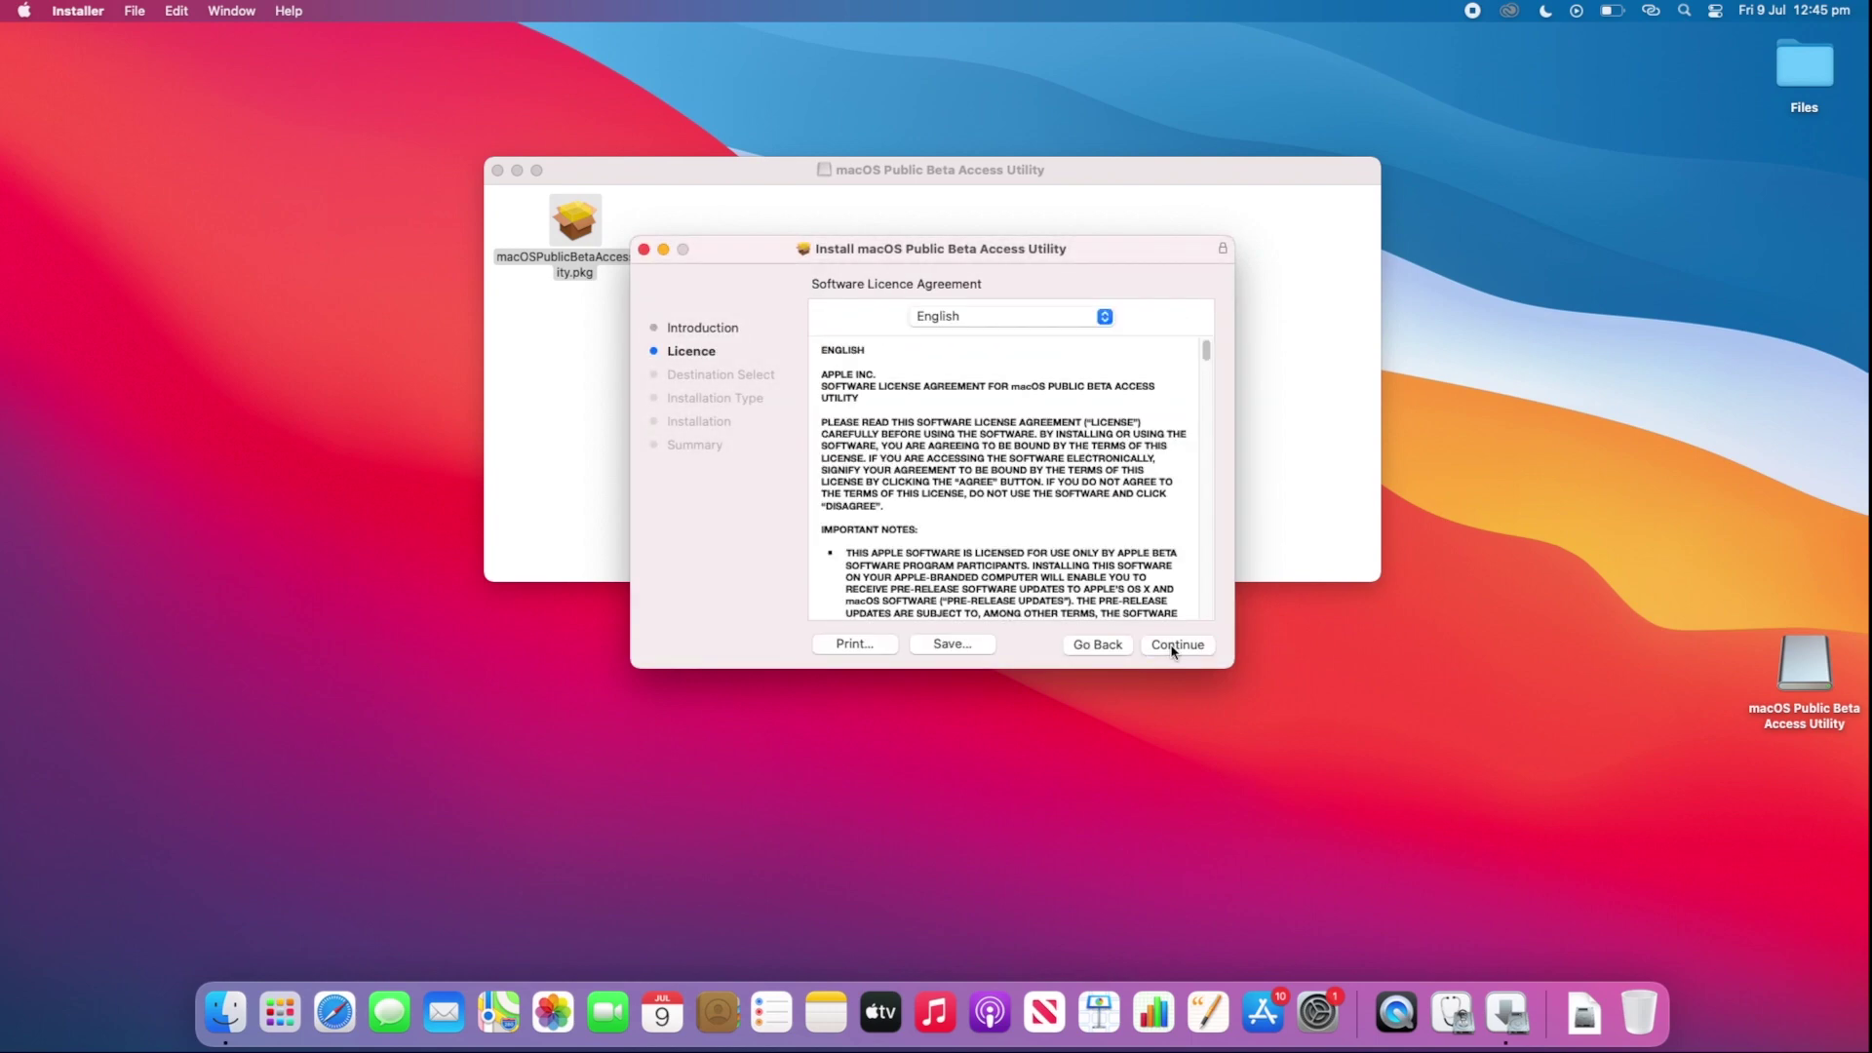
left_click(1179, 647)
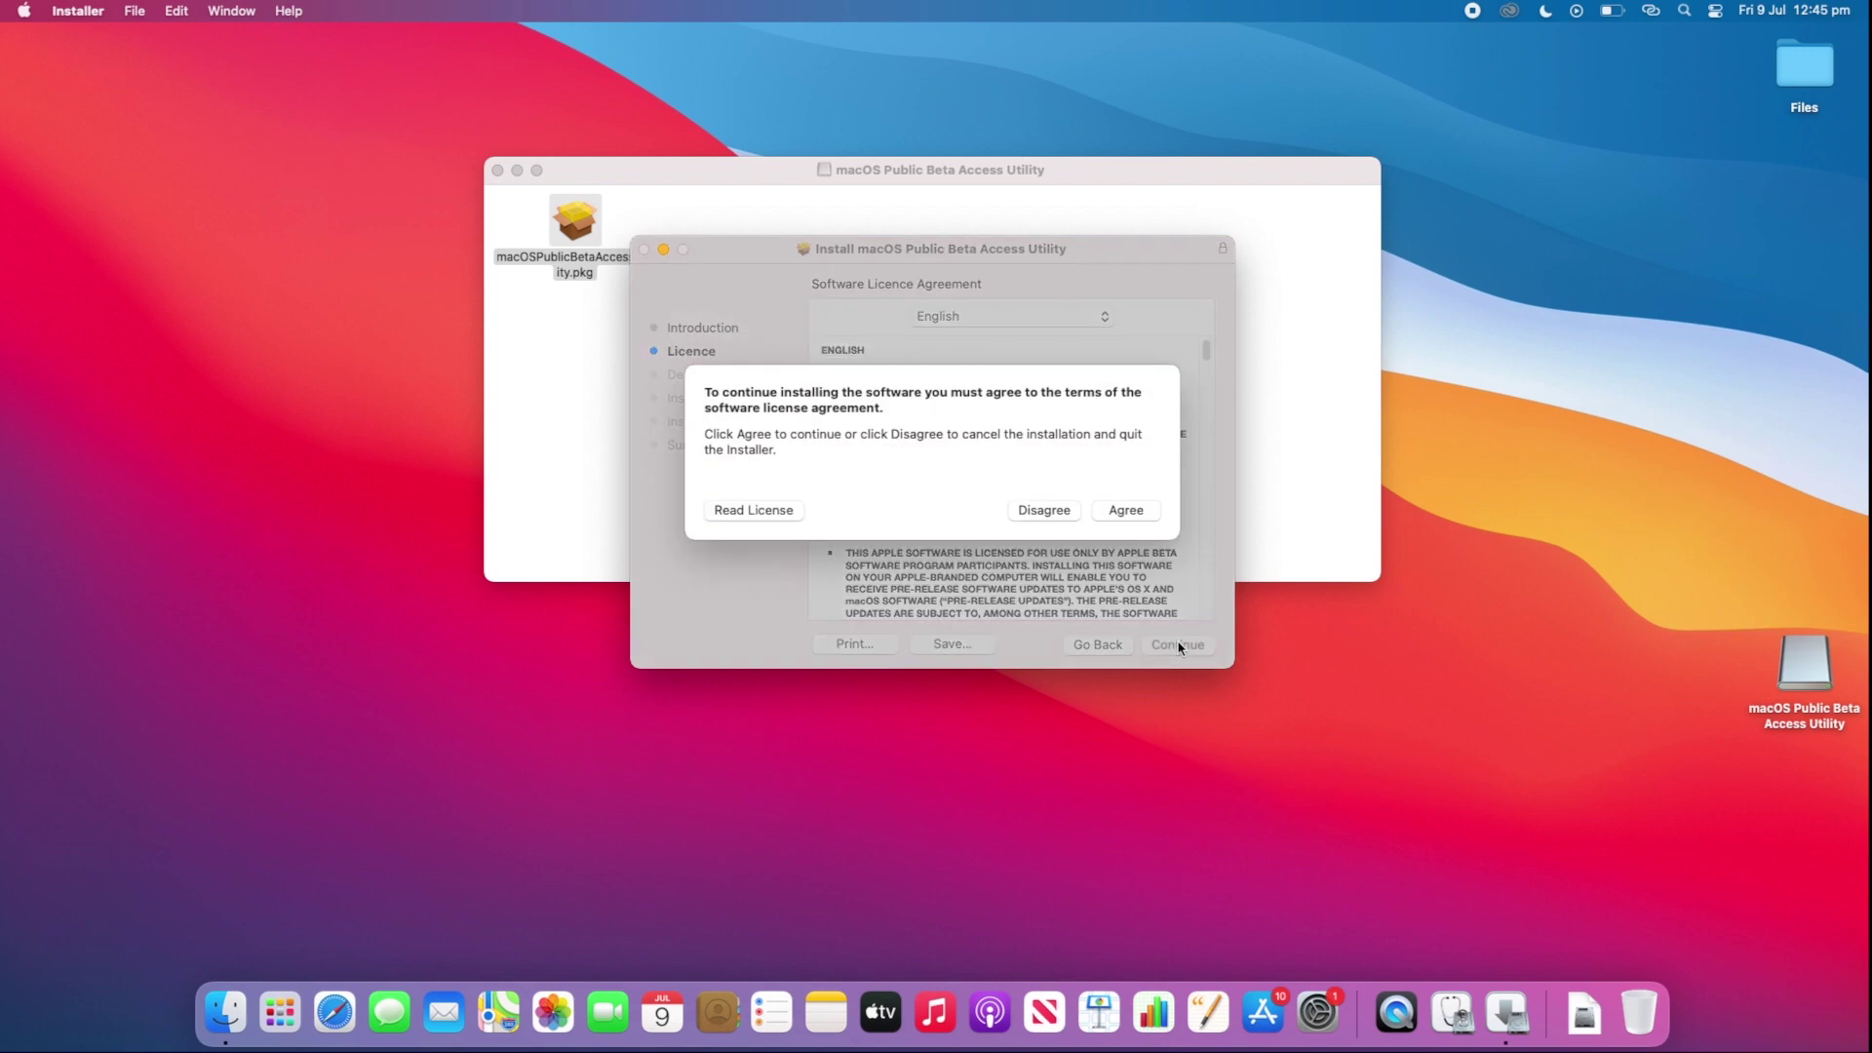
left_click(1137, 515)
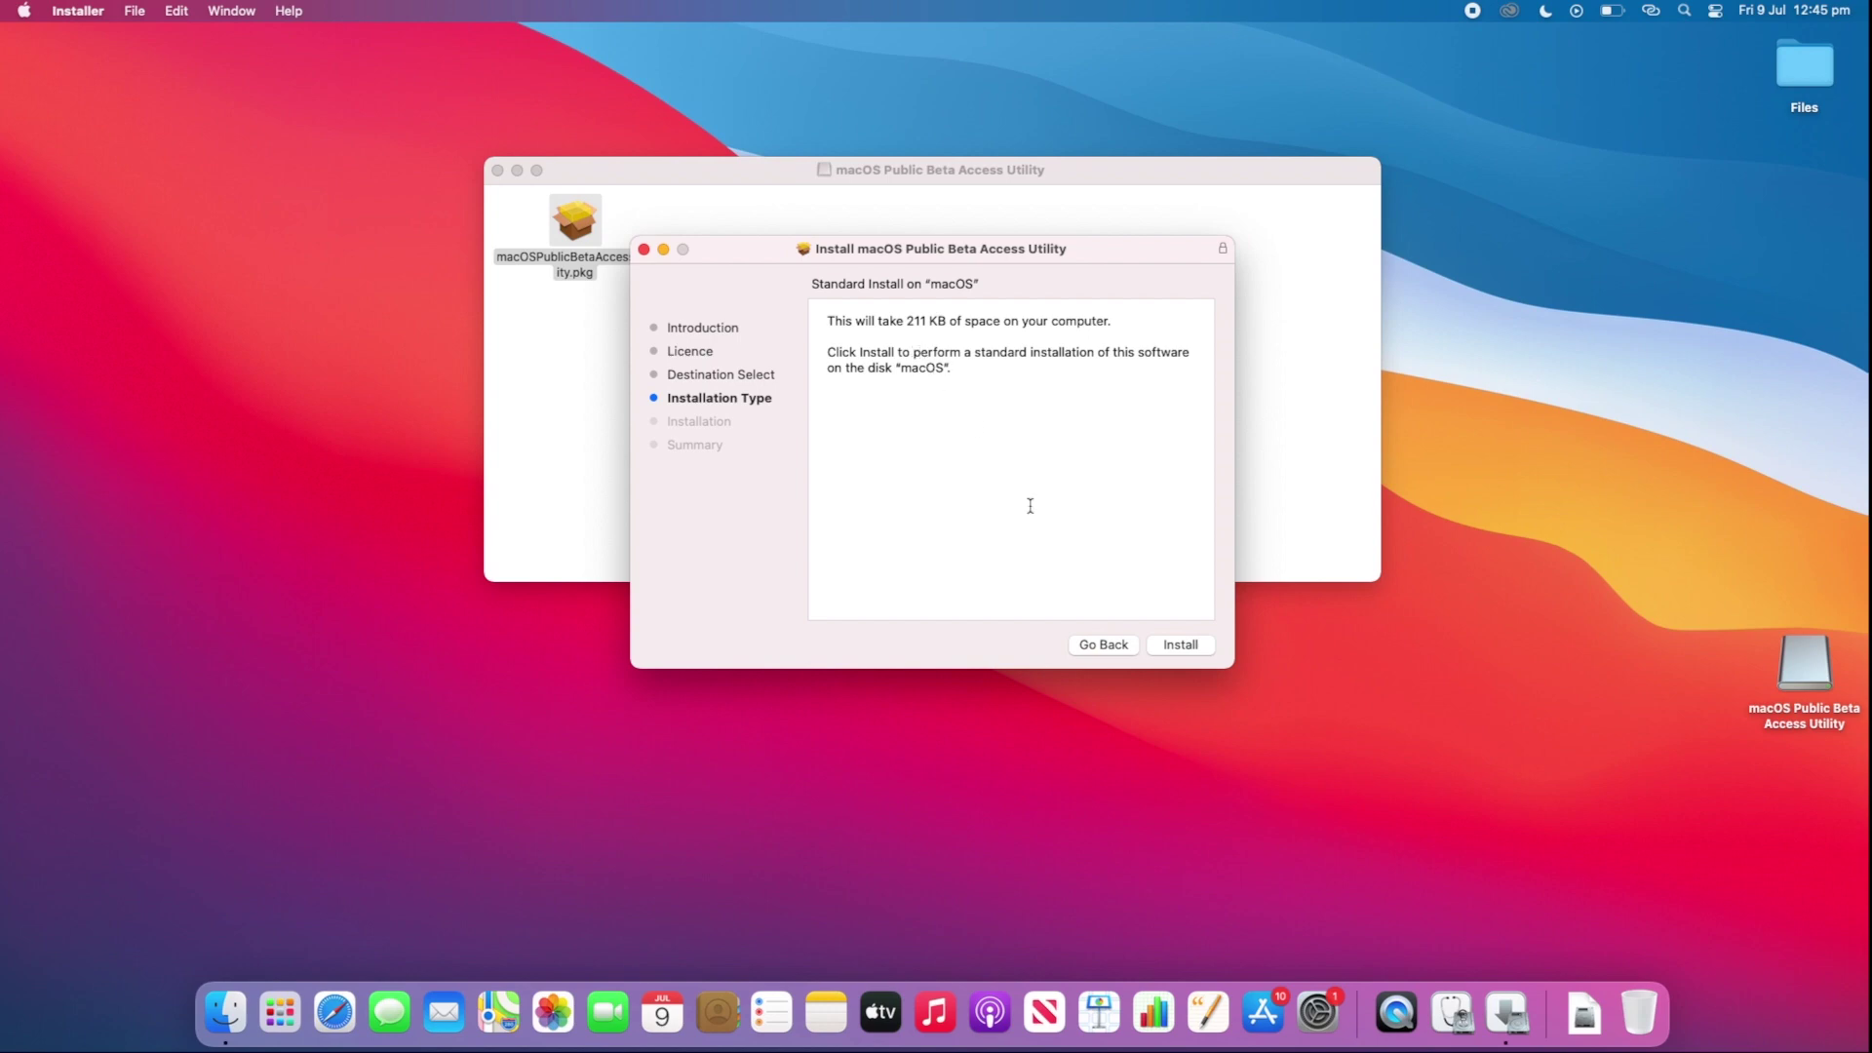
left_click(1181, 644)
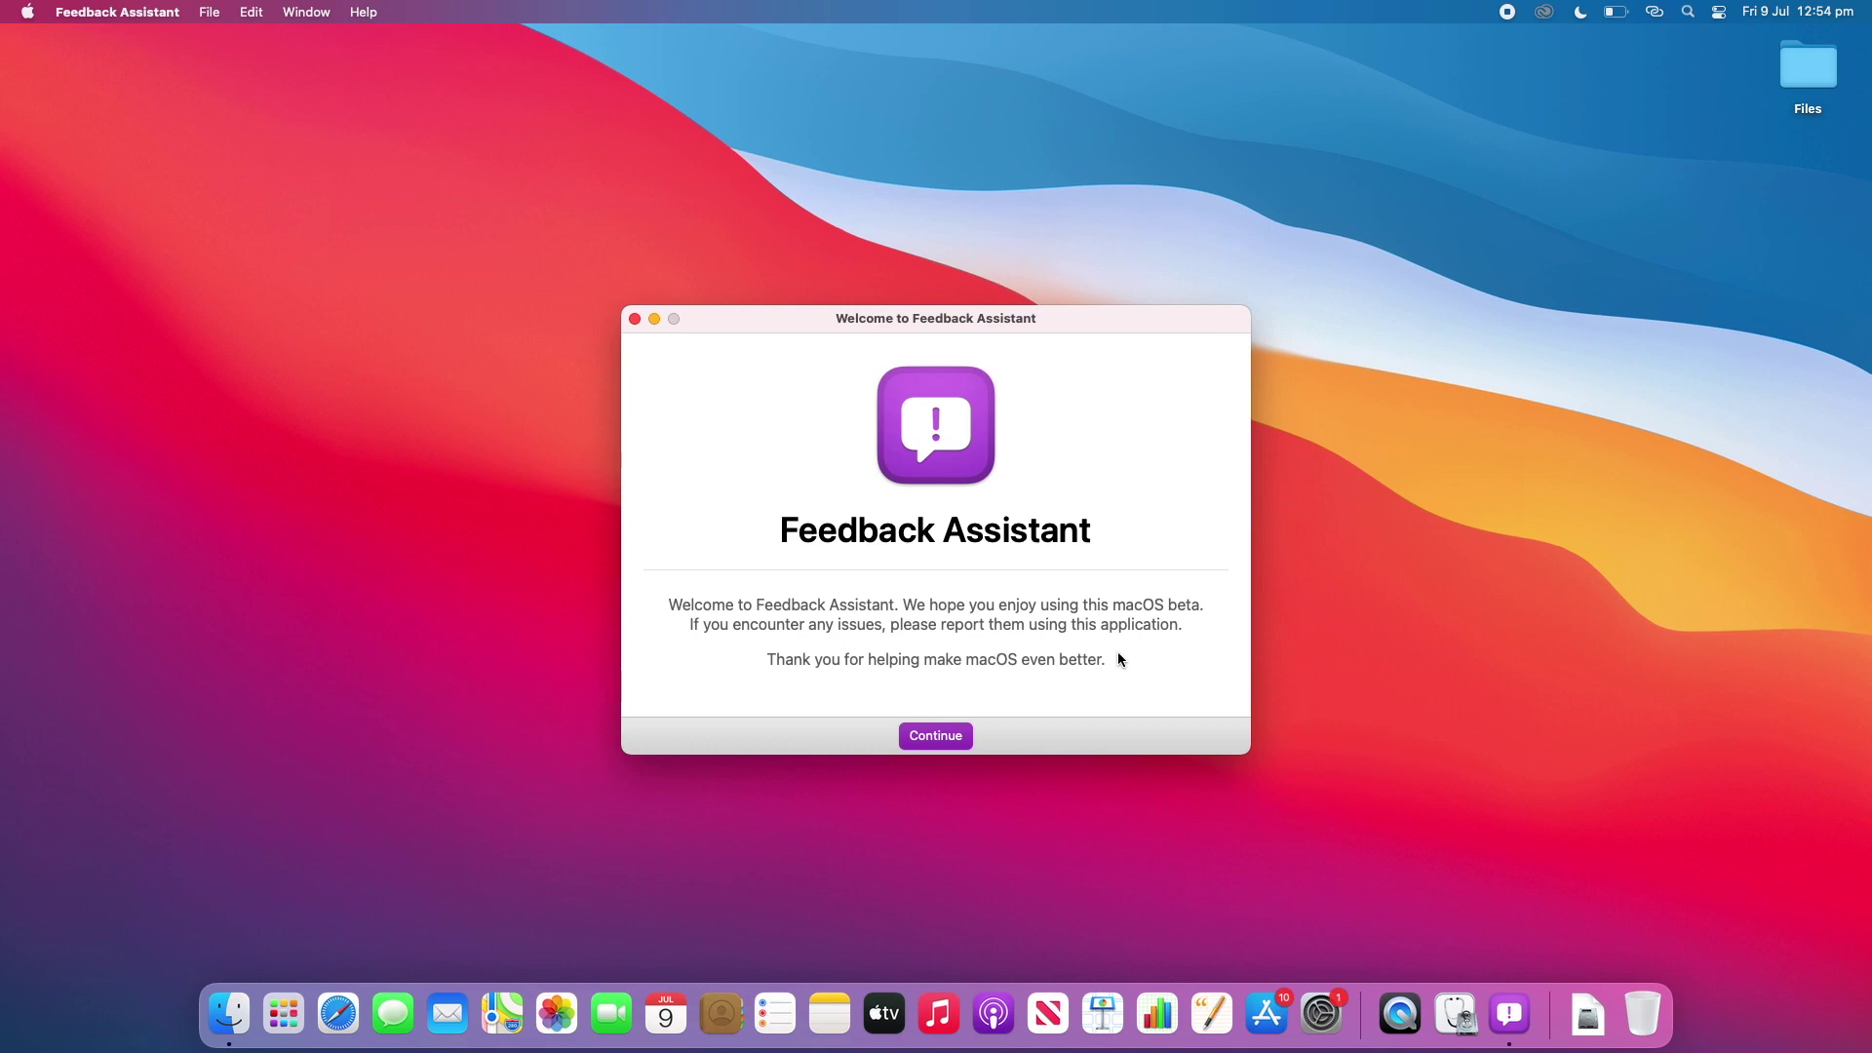
Step: Open Software Update in System Preferences and review the list of other available updates without installing them
left_click(1321, 1014)
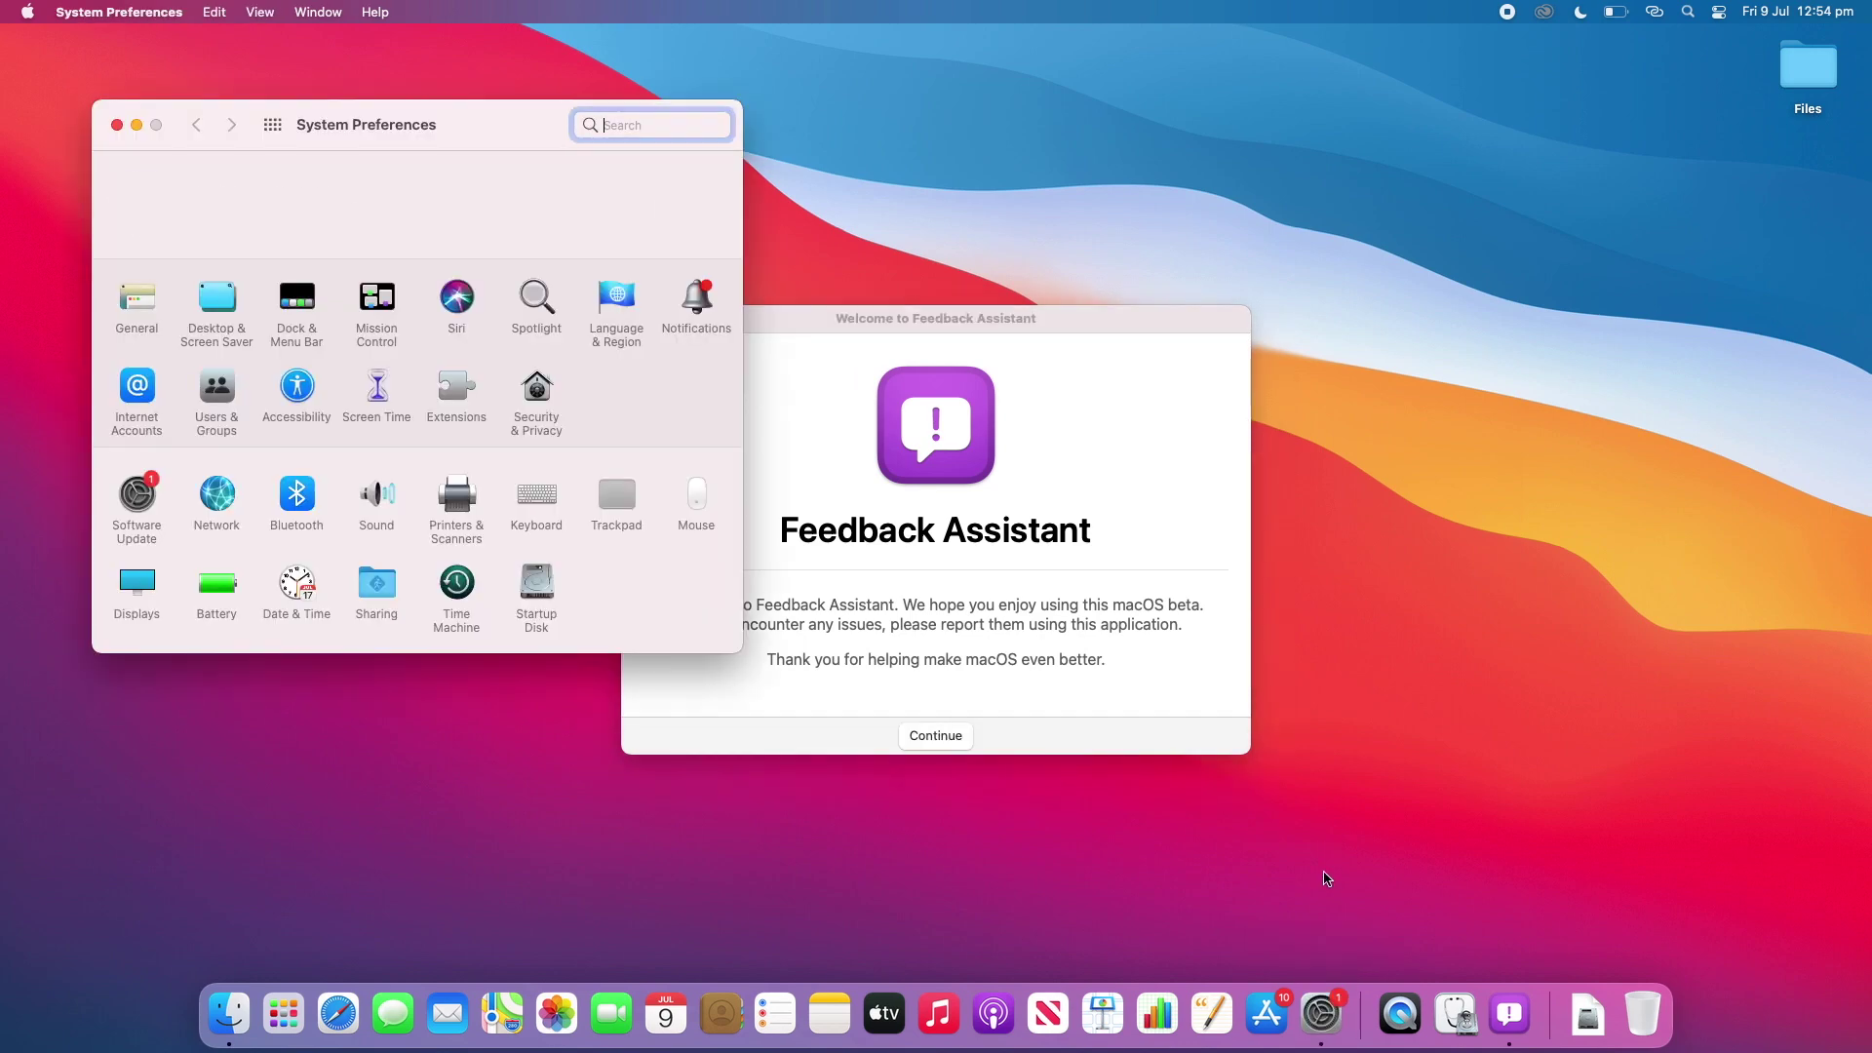
left_click(133, 502)
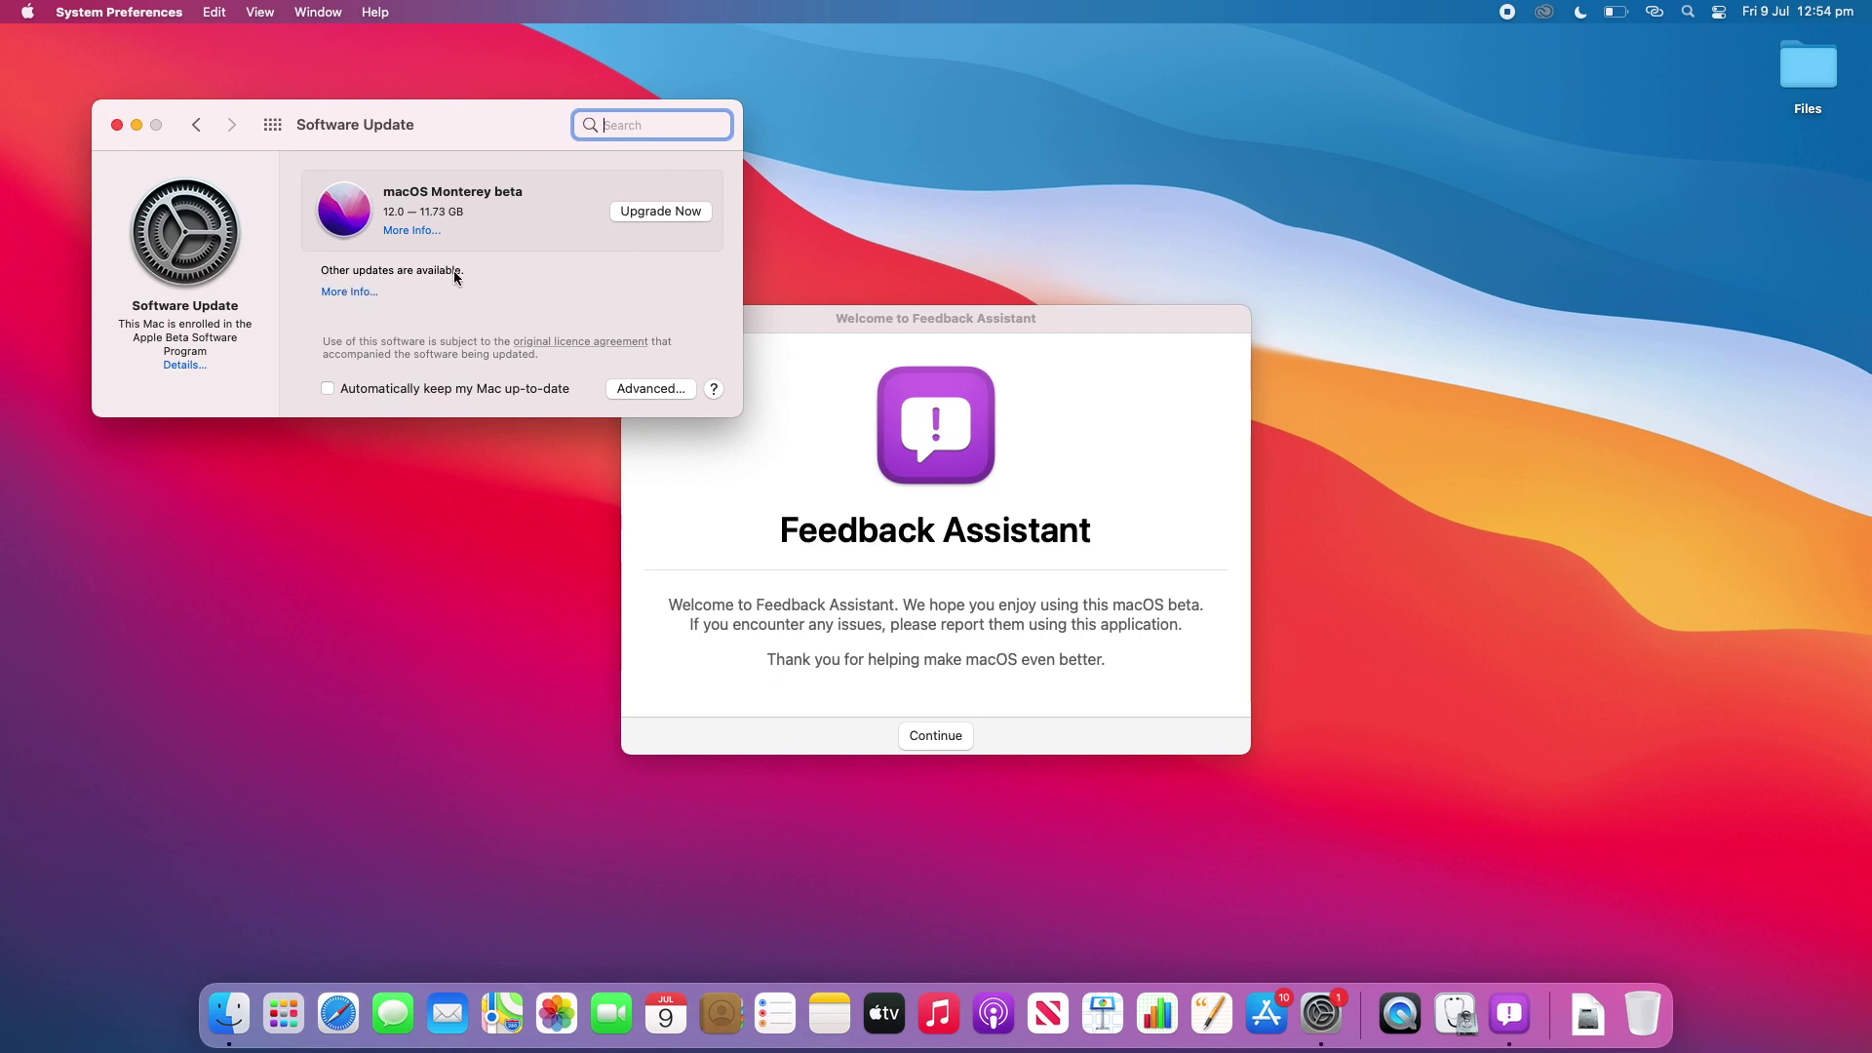
left_click(346, 293)
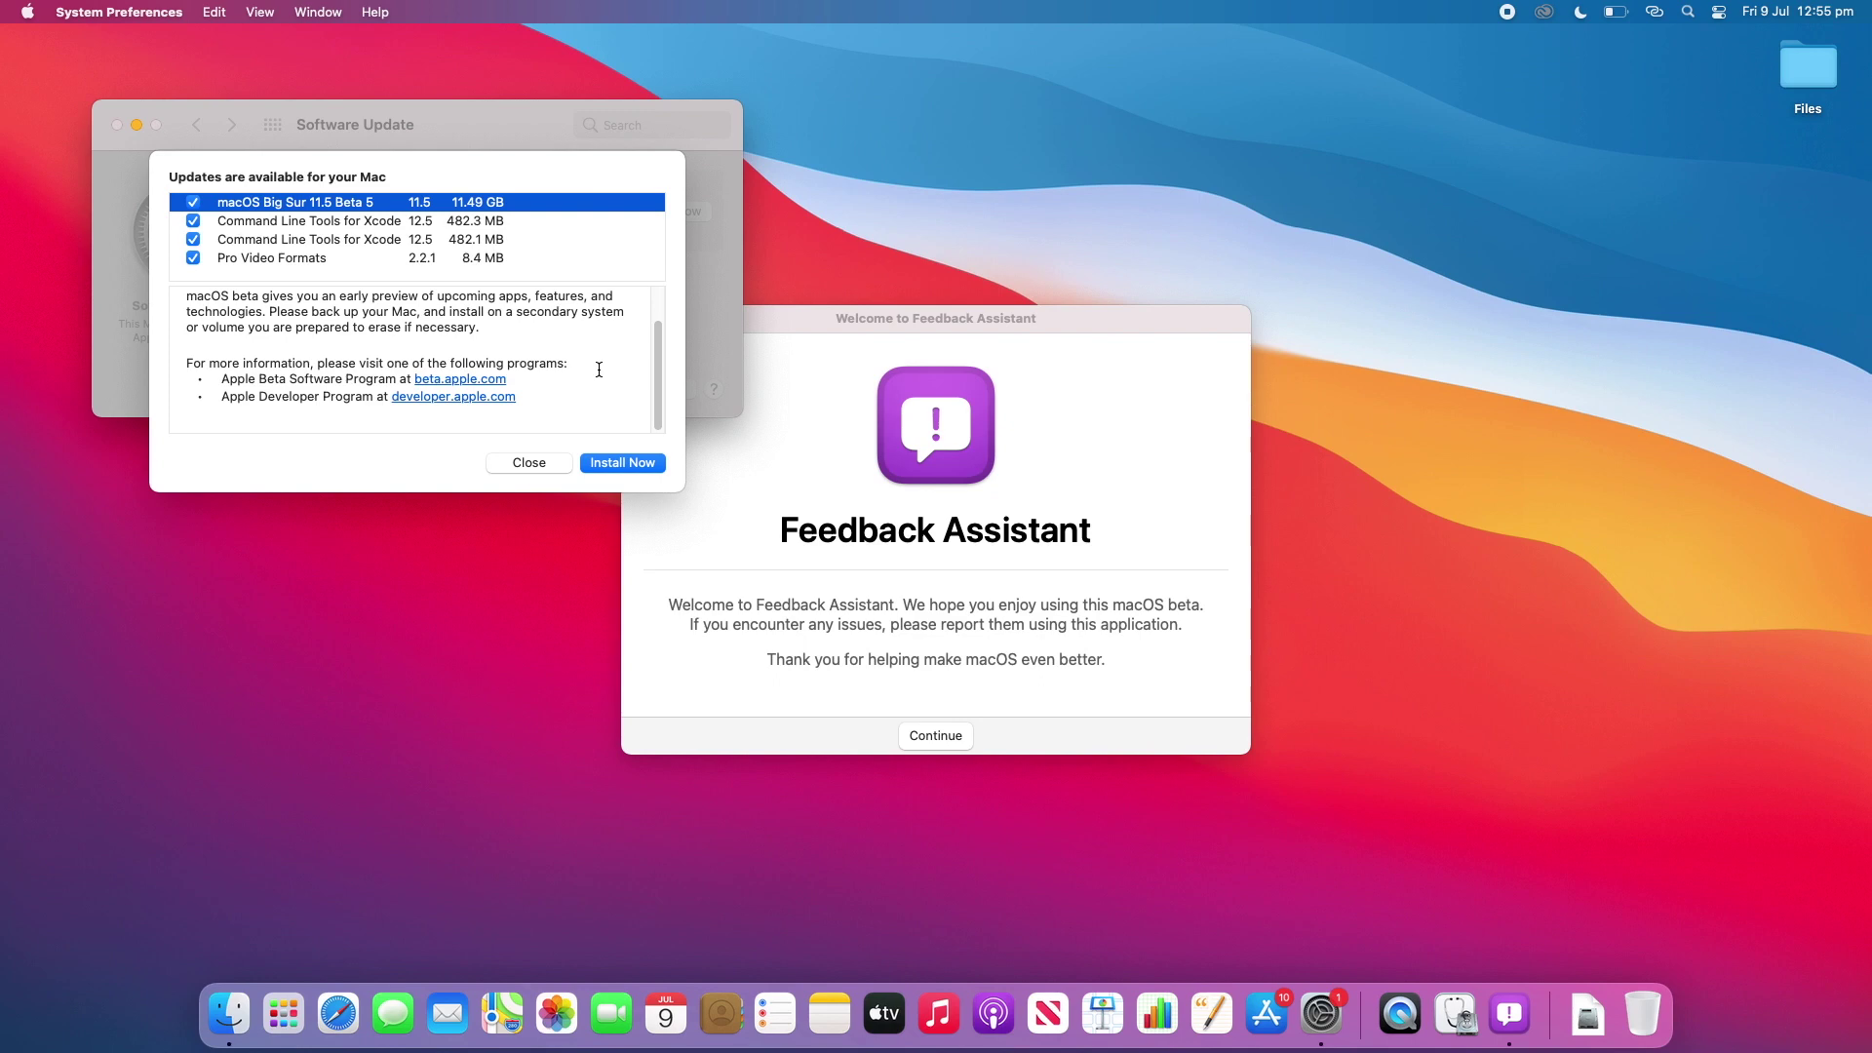
left_click(559, 455)
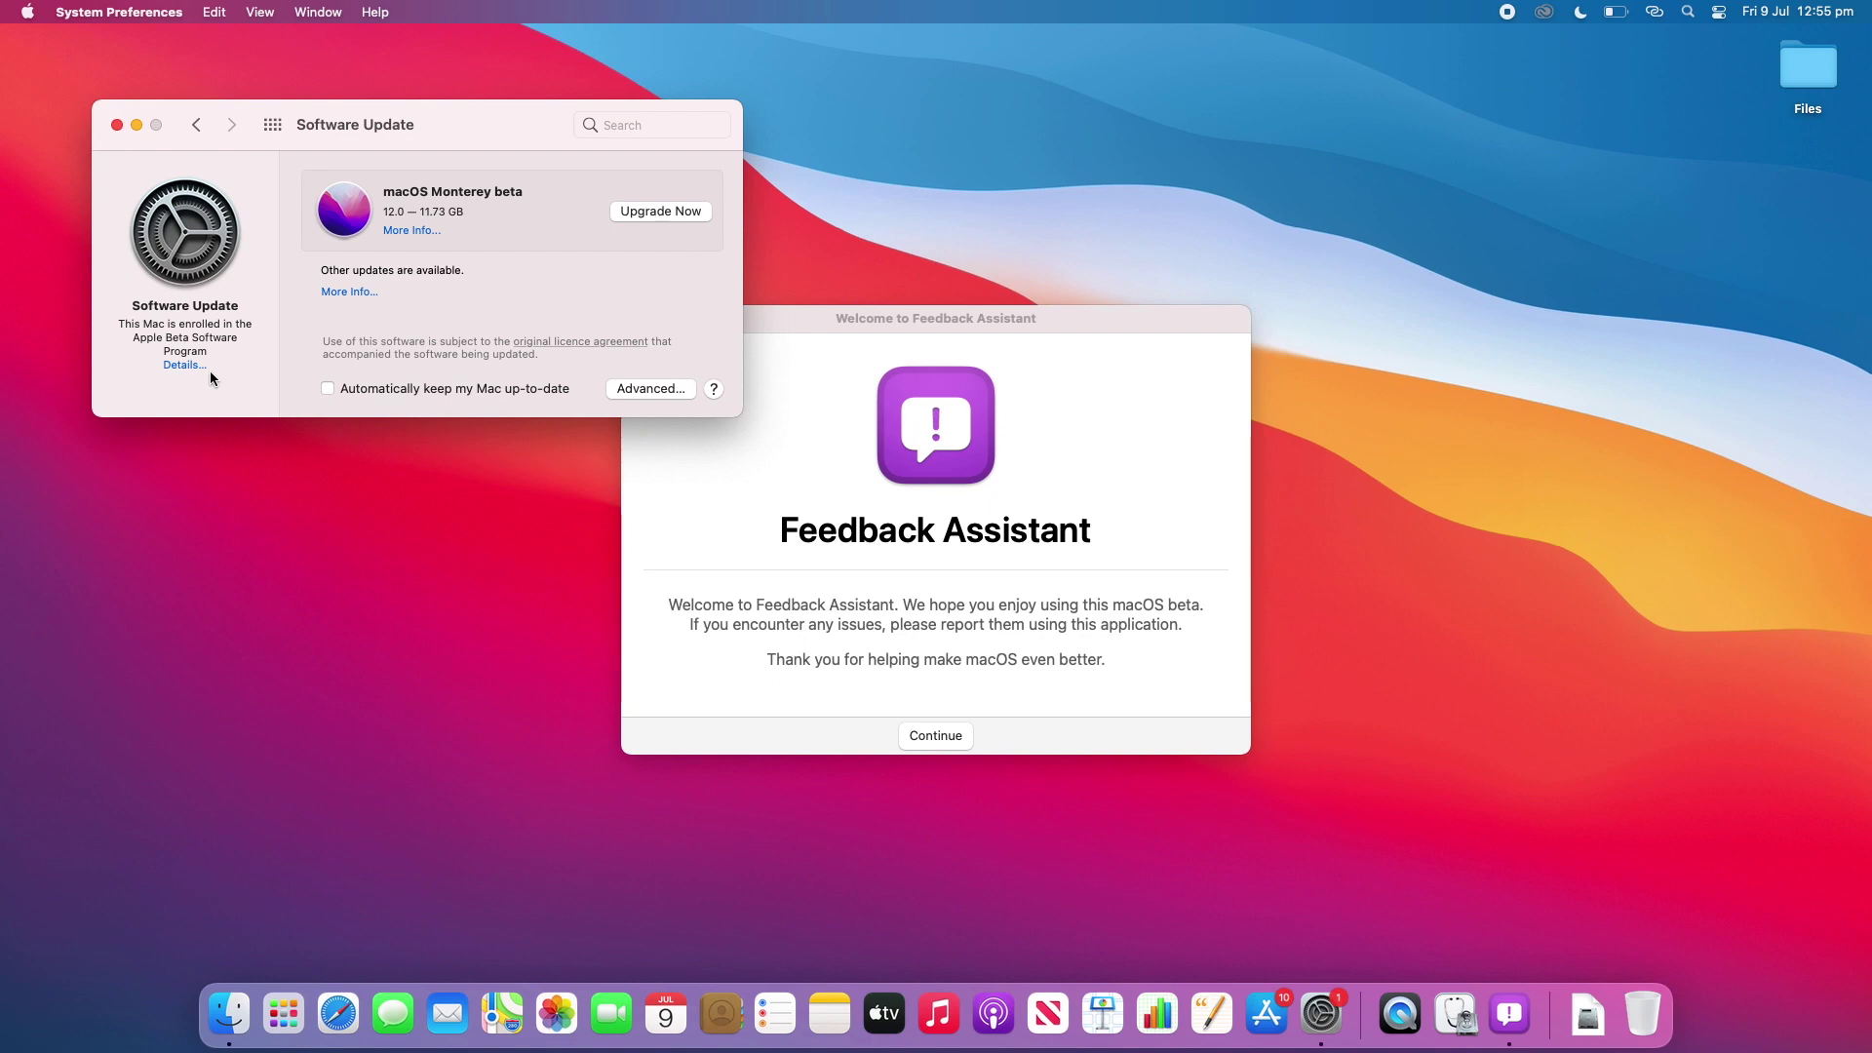
Step: Check the beta enrolment details without restoring defaults, and move the Feedback Assistant window clear of Software Update
left_click(186, 365)
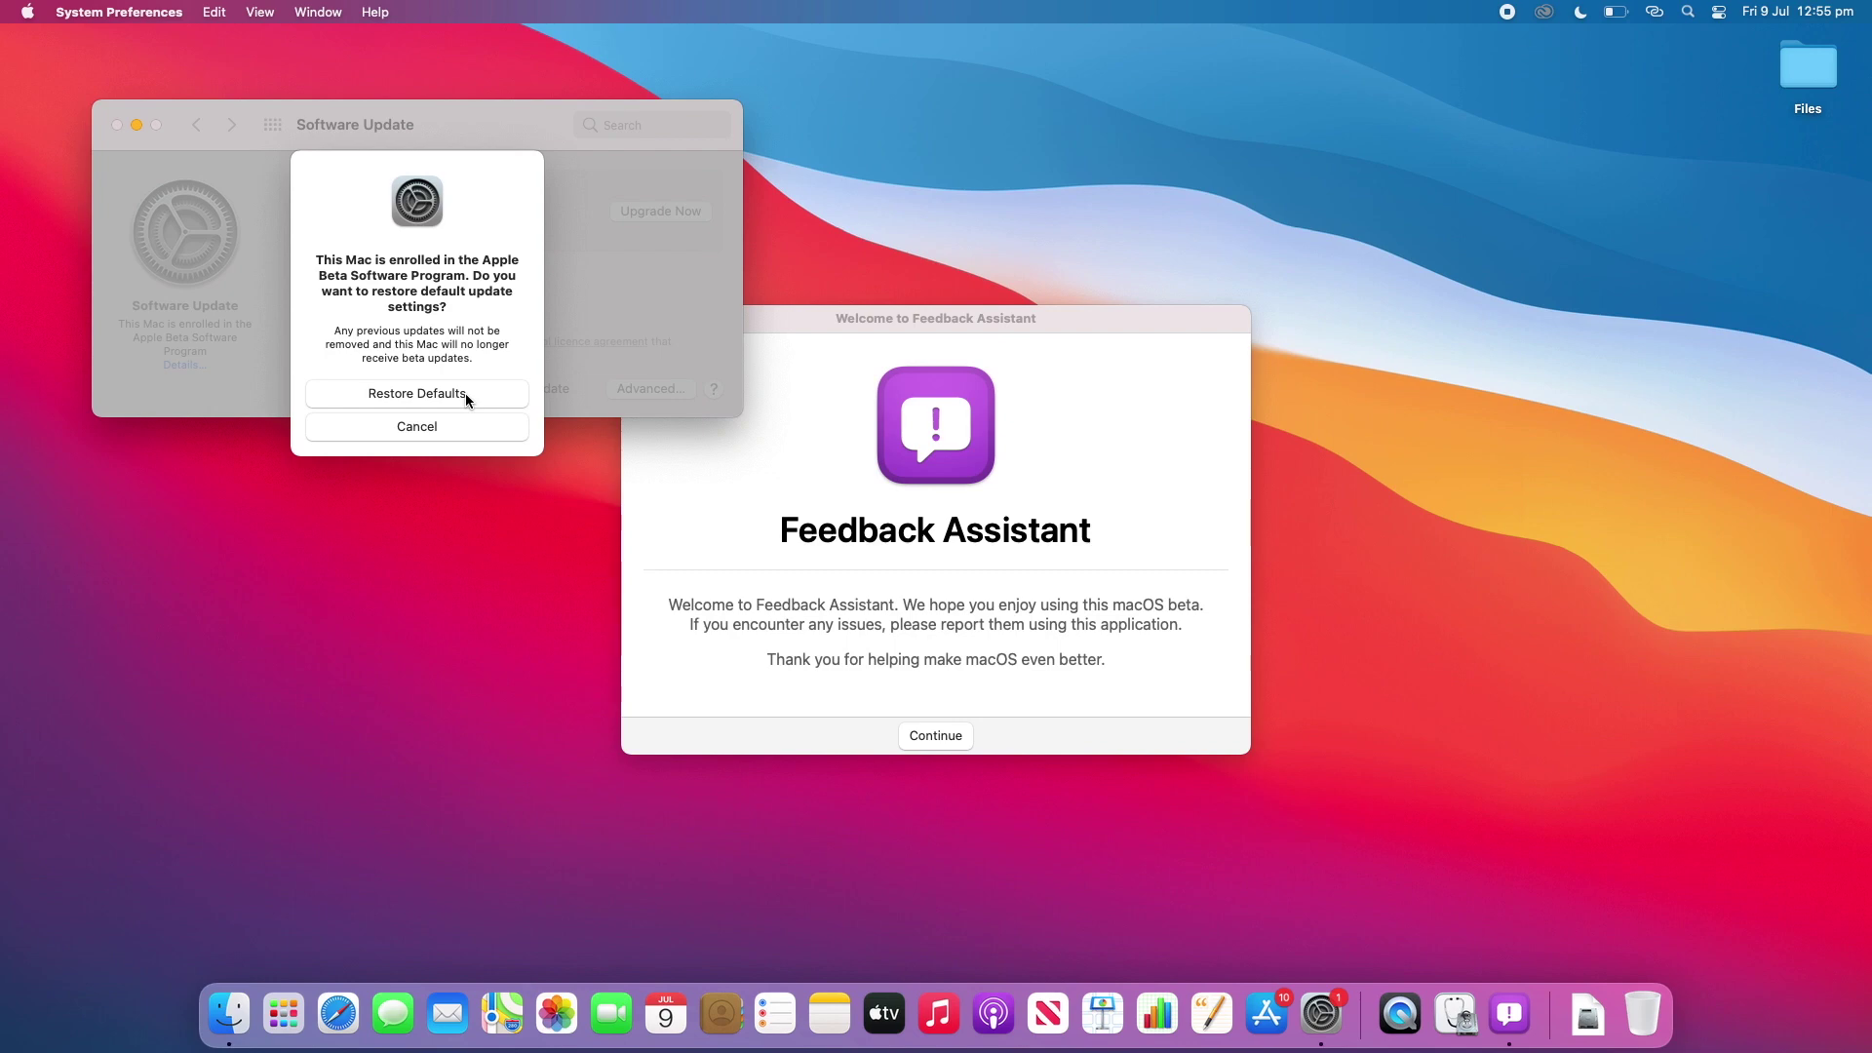
left_click(464, 425)
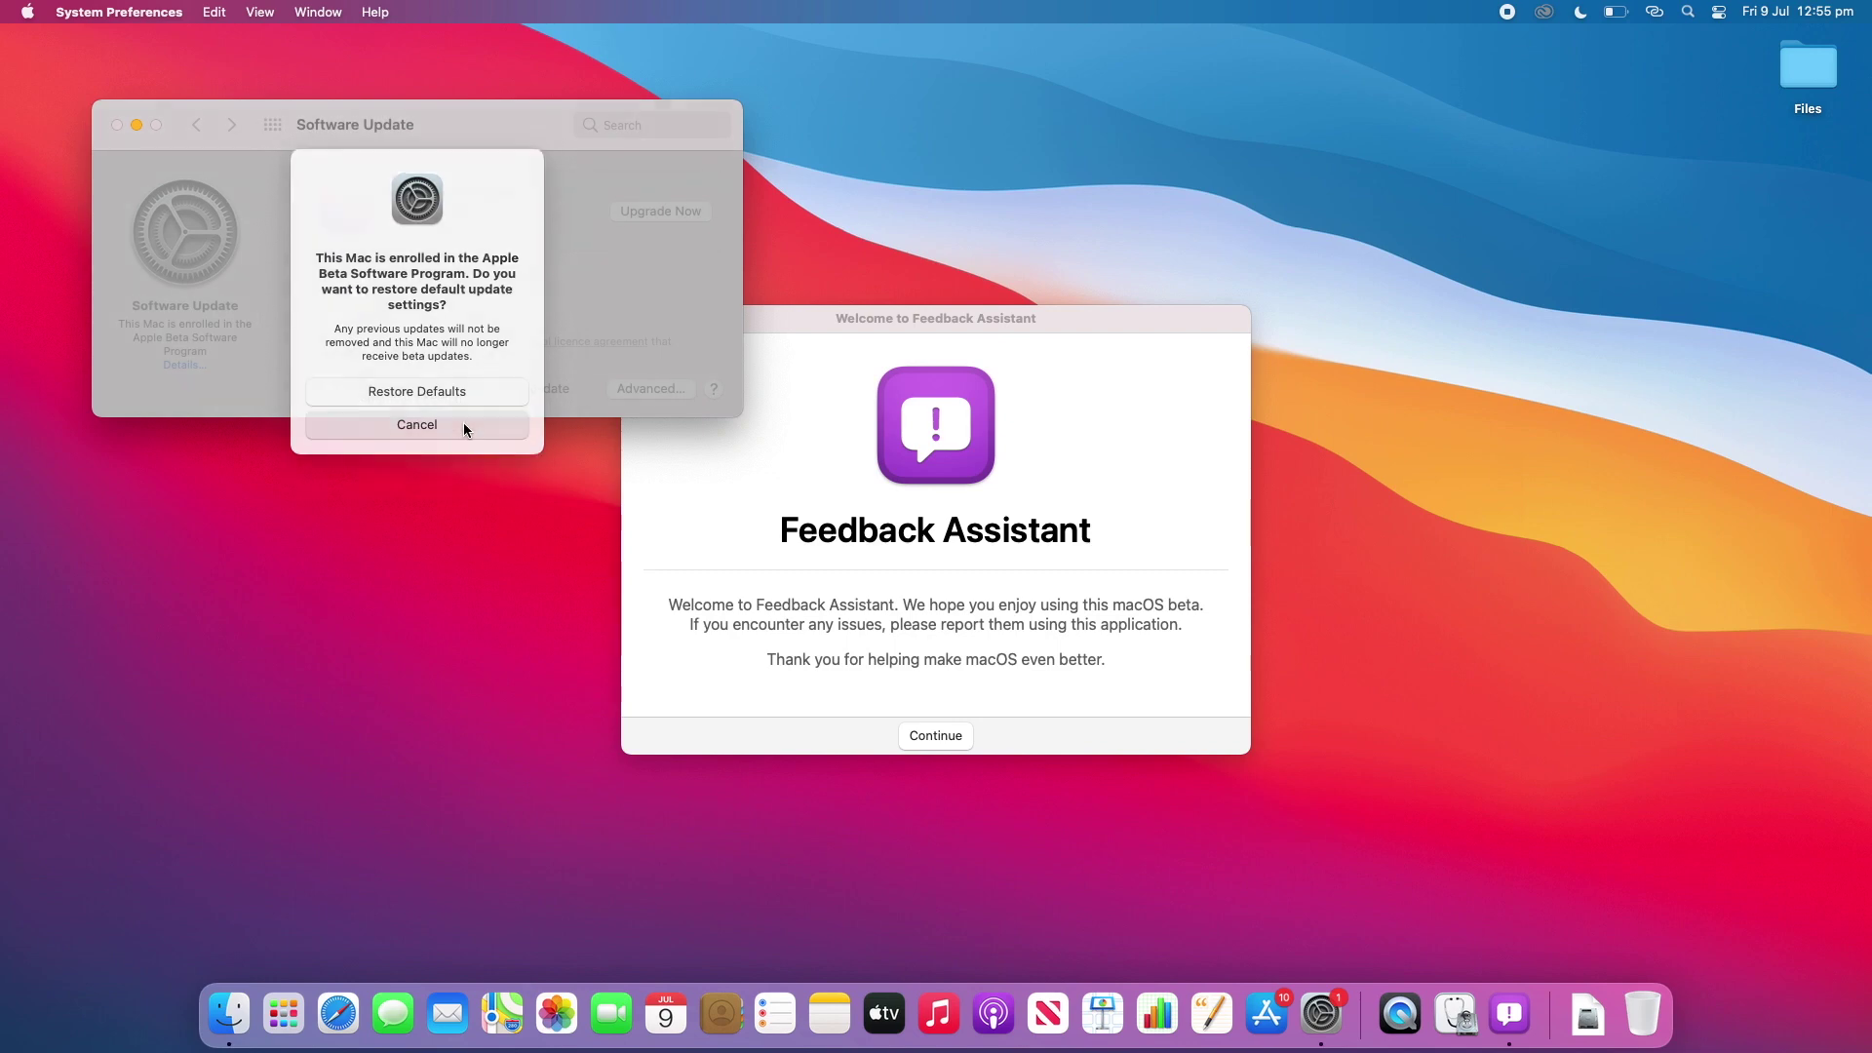
left_click_drag(819, 318, 1073, 347)
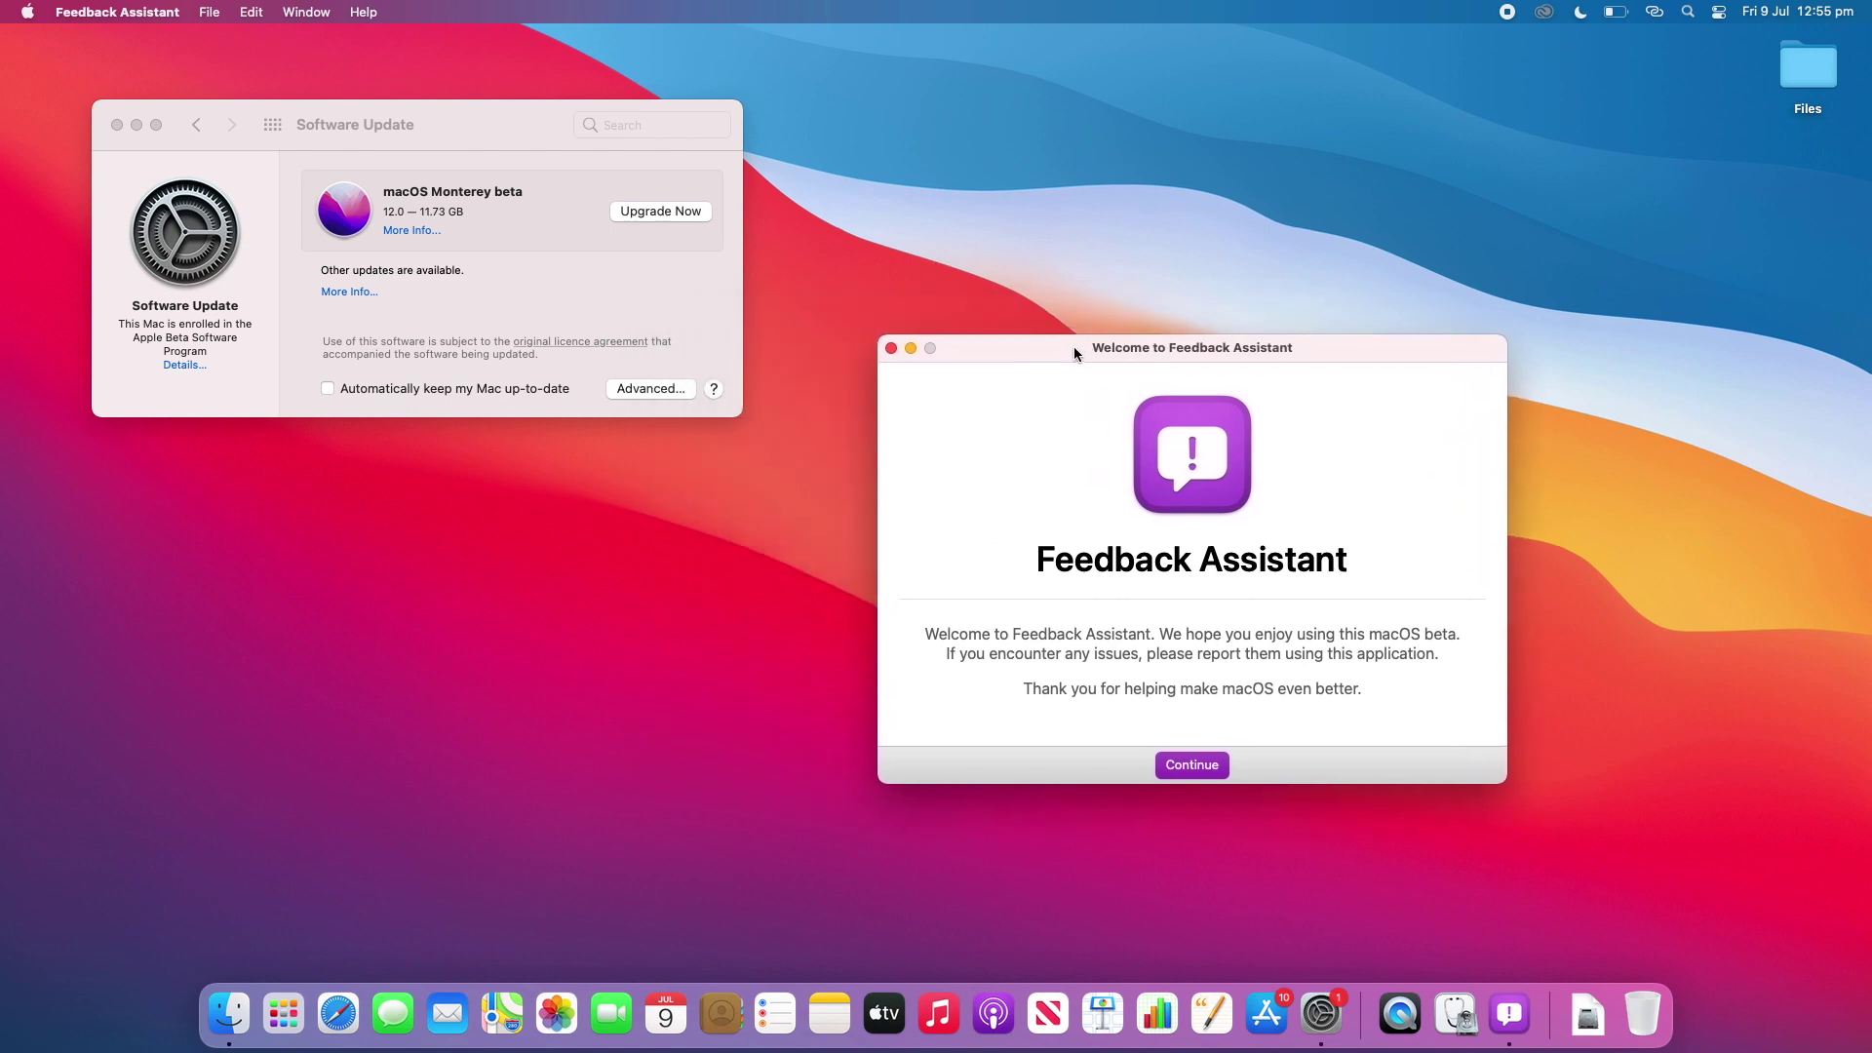
left_click(542, 126)
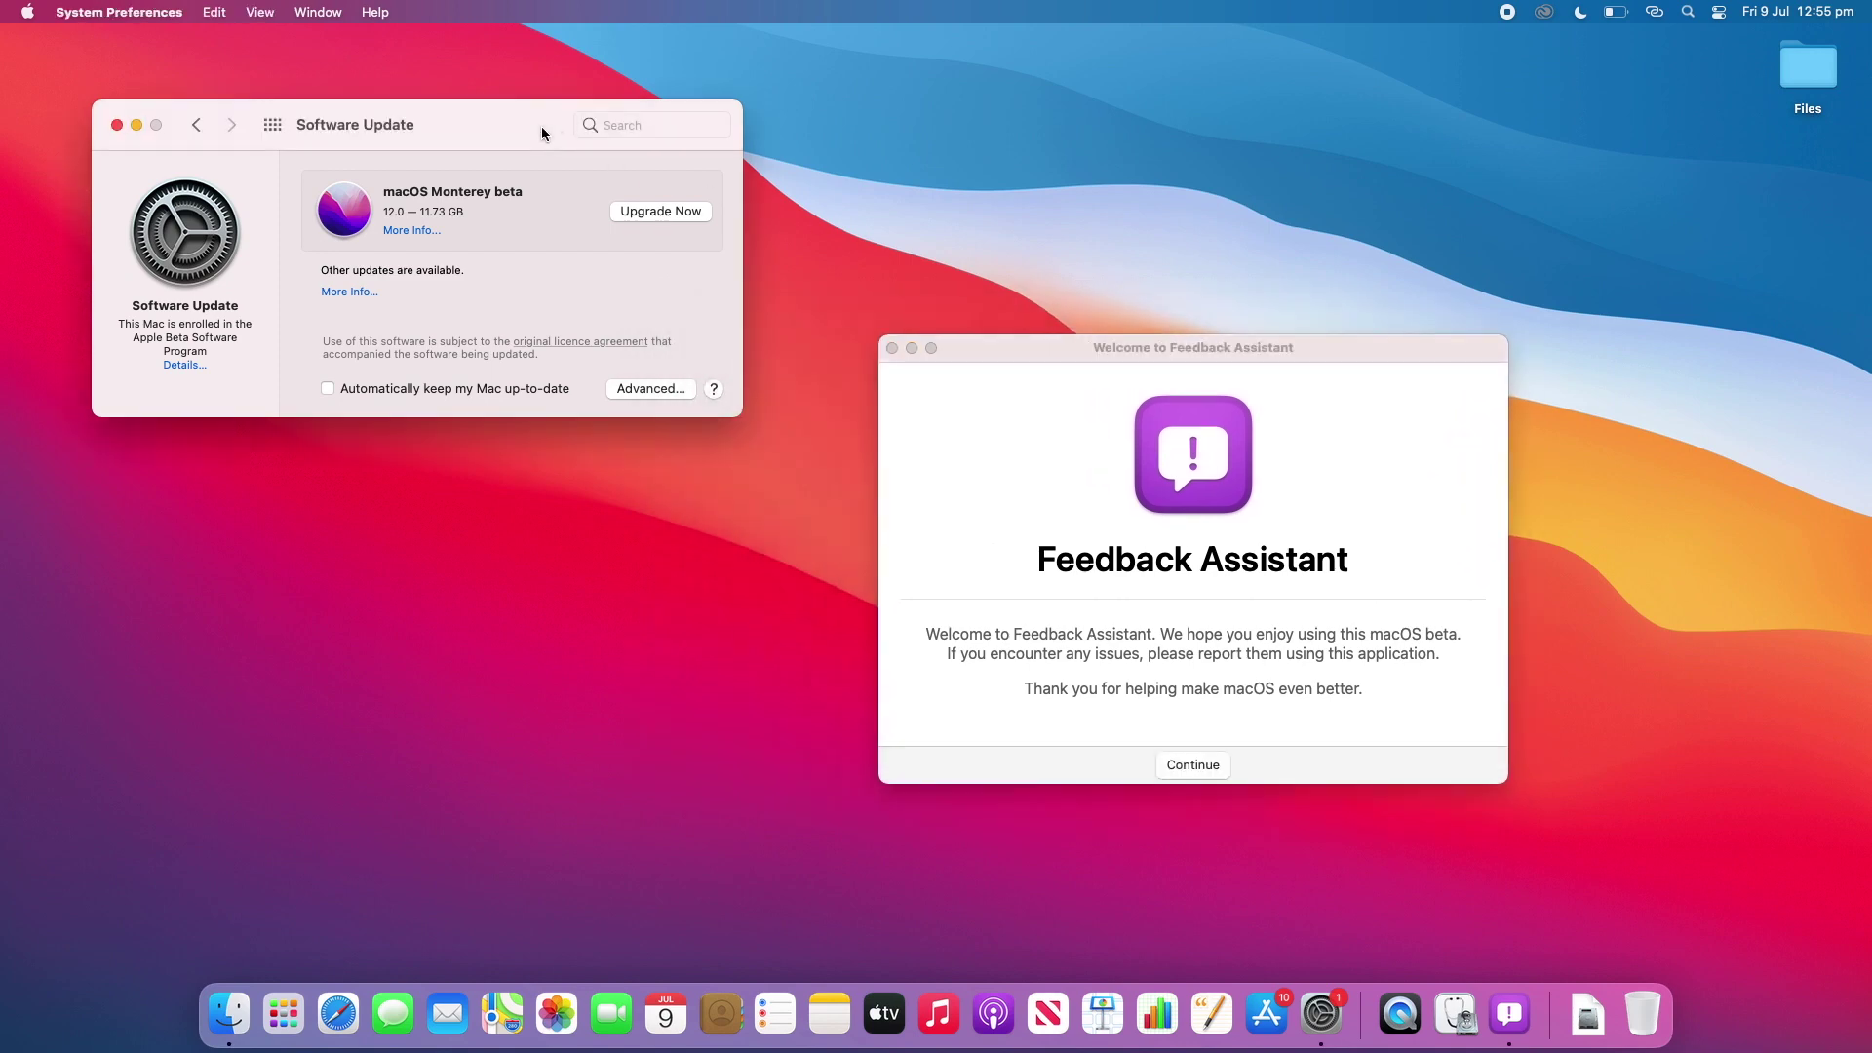